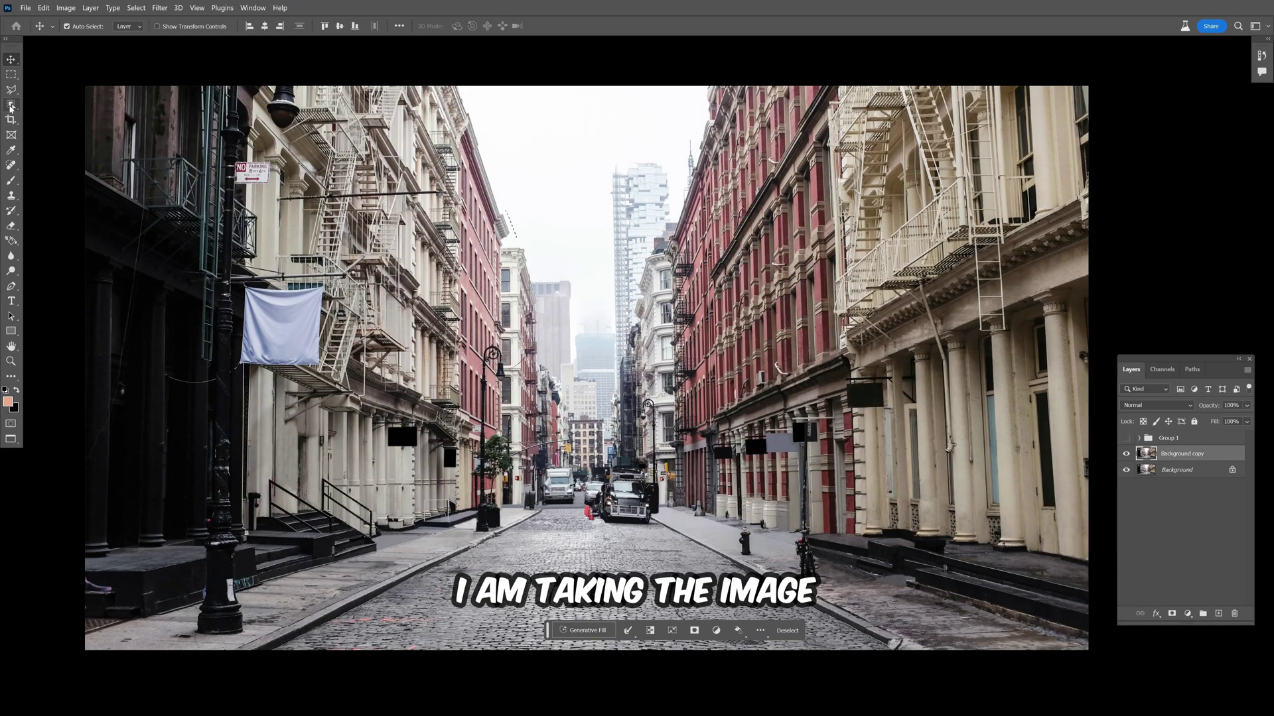
Step: Try removing the cars on the road with an expanded object selection and the Generative Fill prompt "remove selected objects"
click(11, 105)
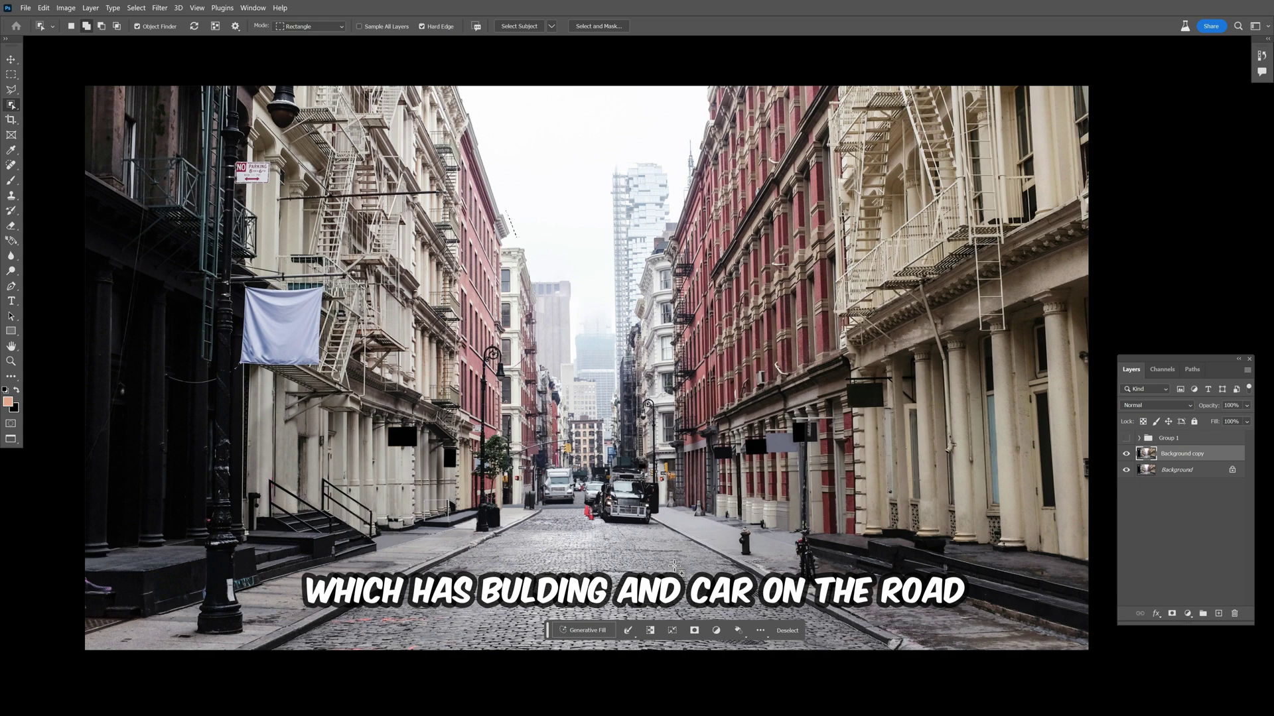
drag(536, 455, 662, 530)
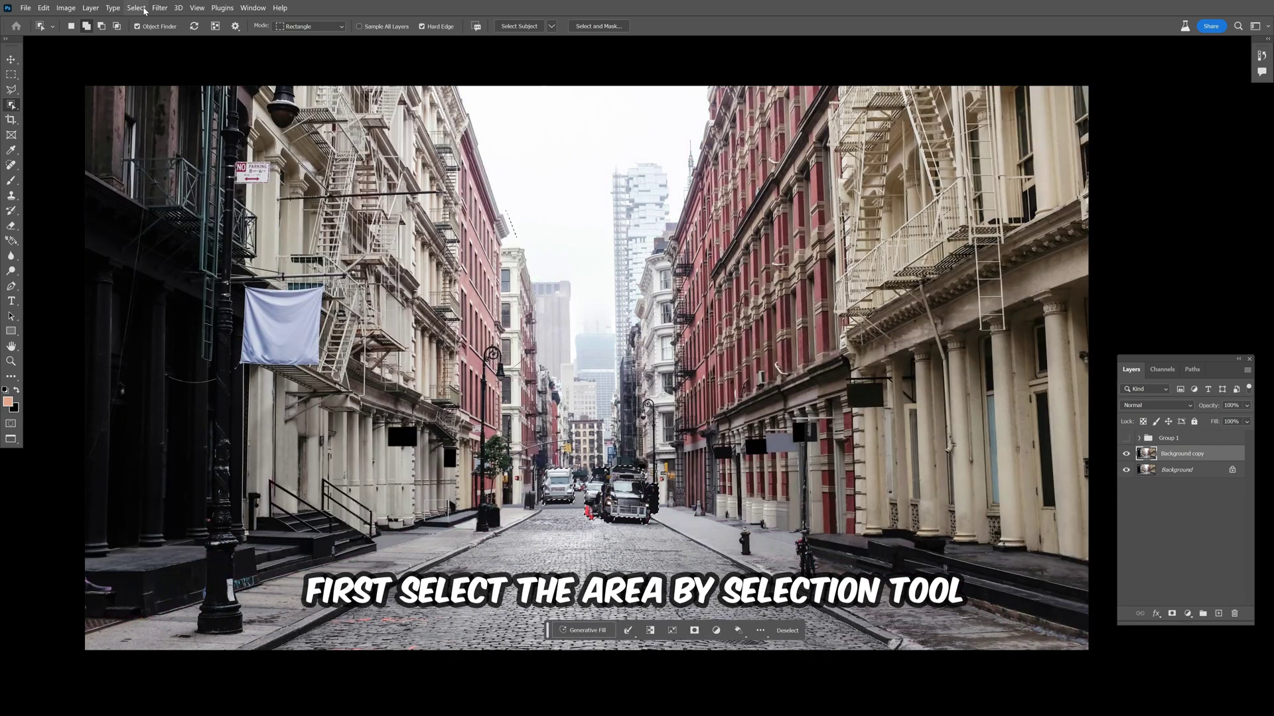
click(136, 8)
click(262, 197)
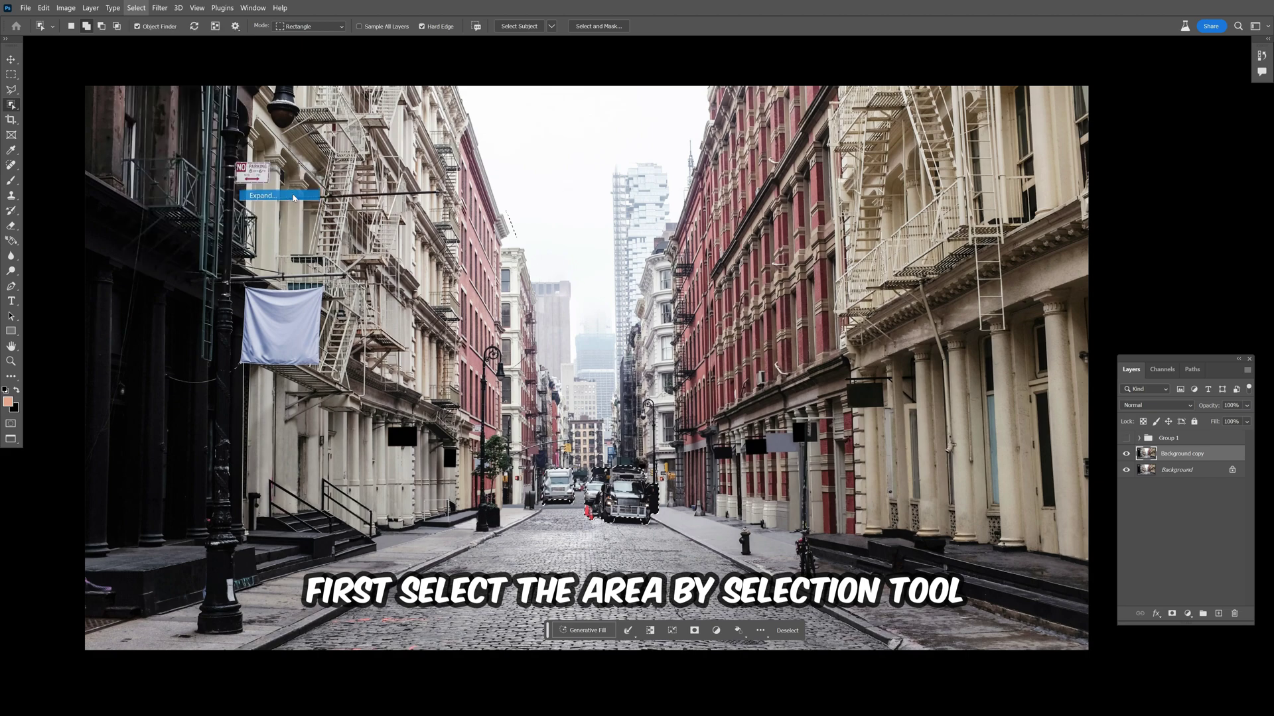
key(Return)
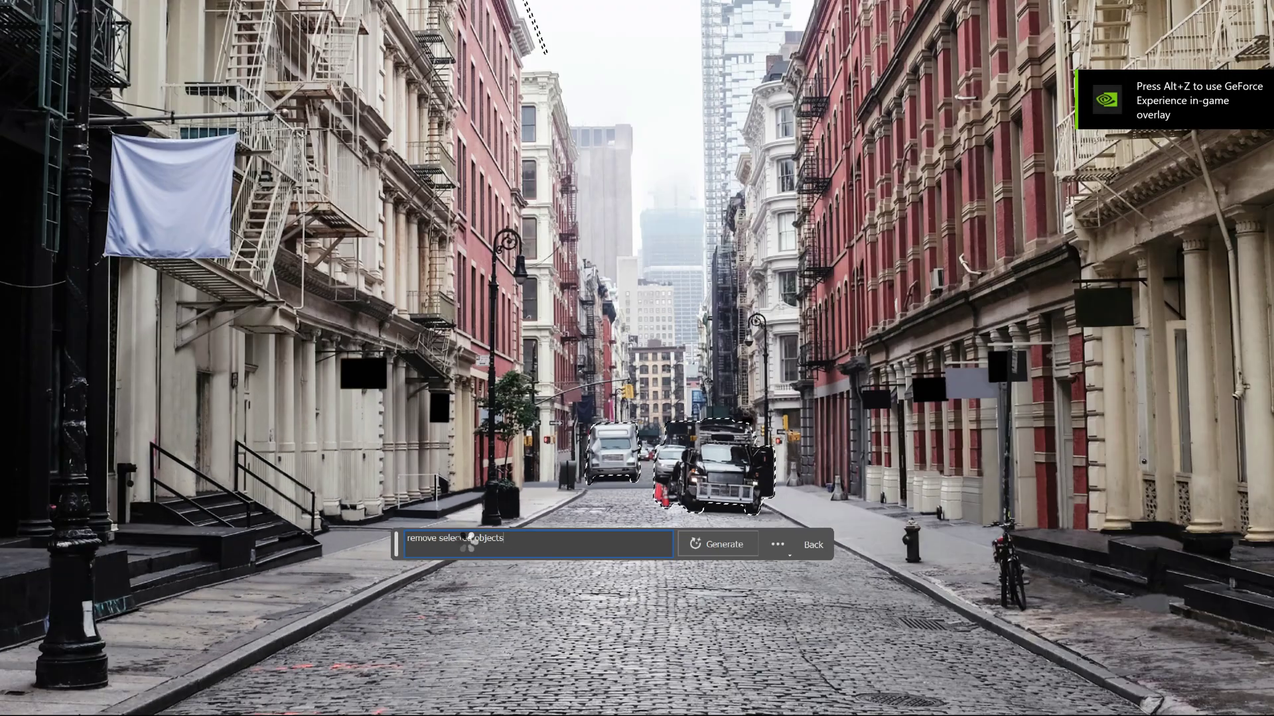
key(Return)
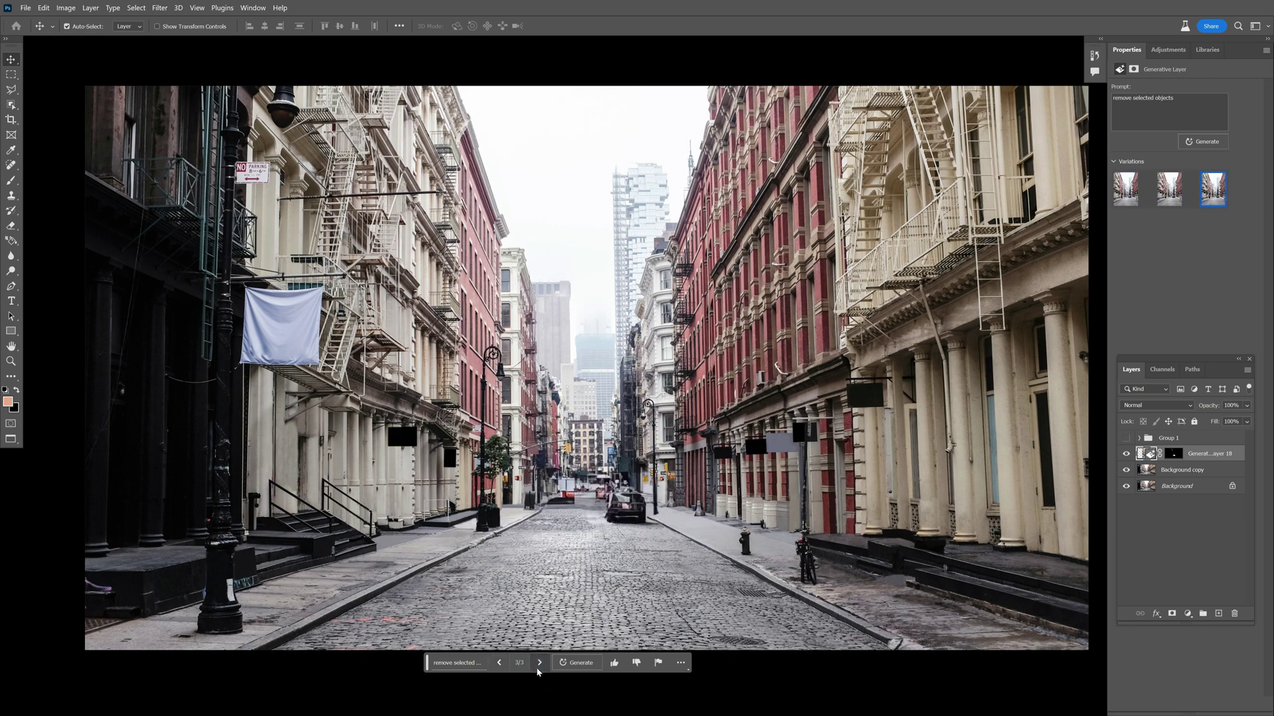
Step: Hide the generated layer, reselect the cars on the Background copy layer with the Object Selection tool, and expand the selection
click(1126, 454)
click(1174, 470)
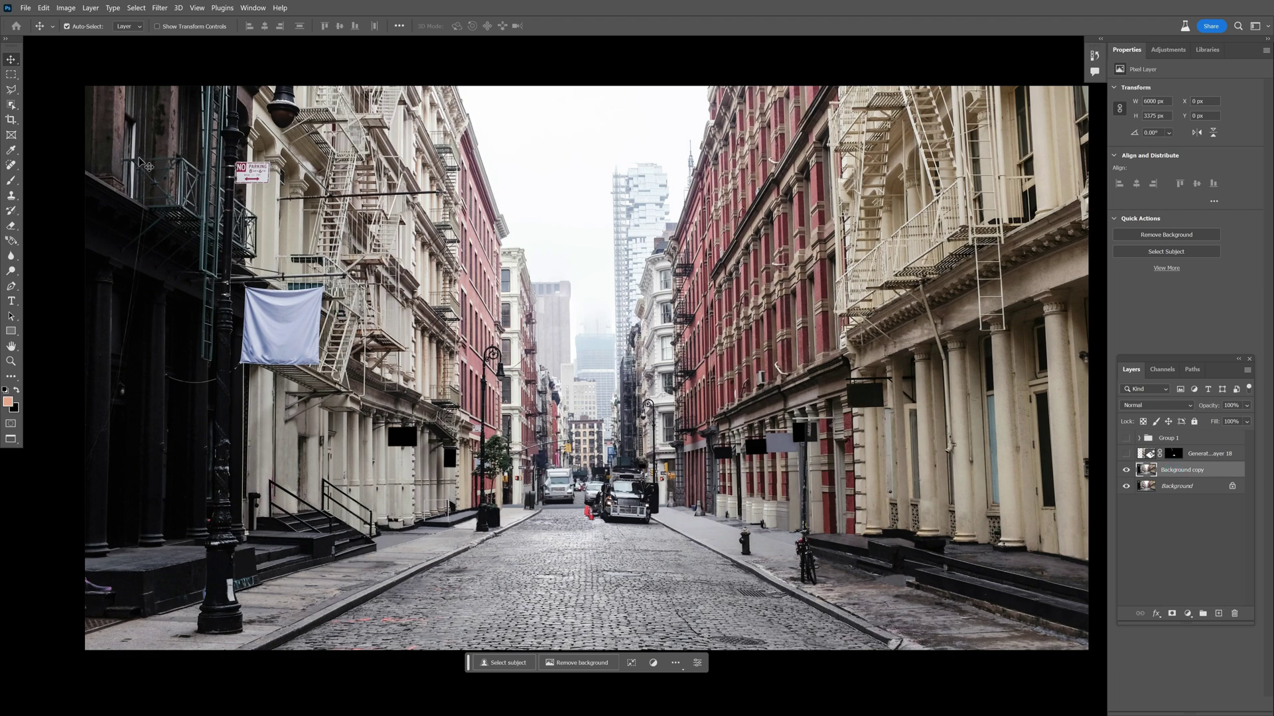
key(w)
drag(541, 462, 665, 532)
click(136, 8)
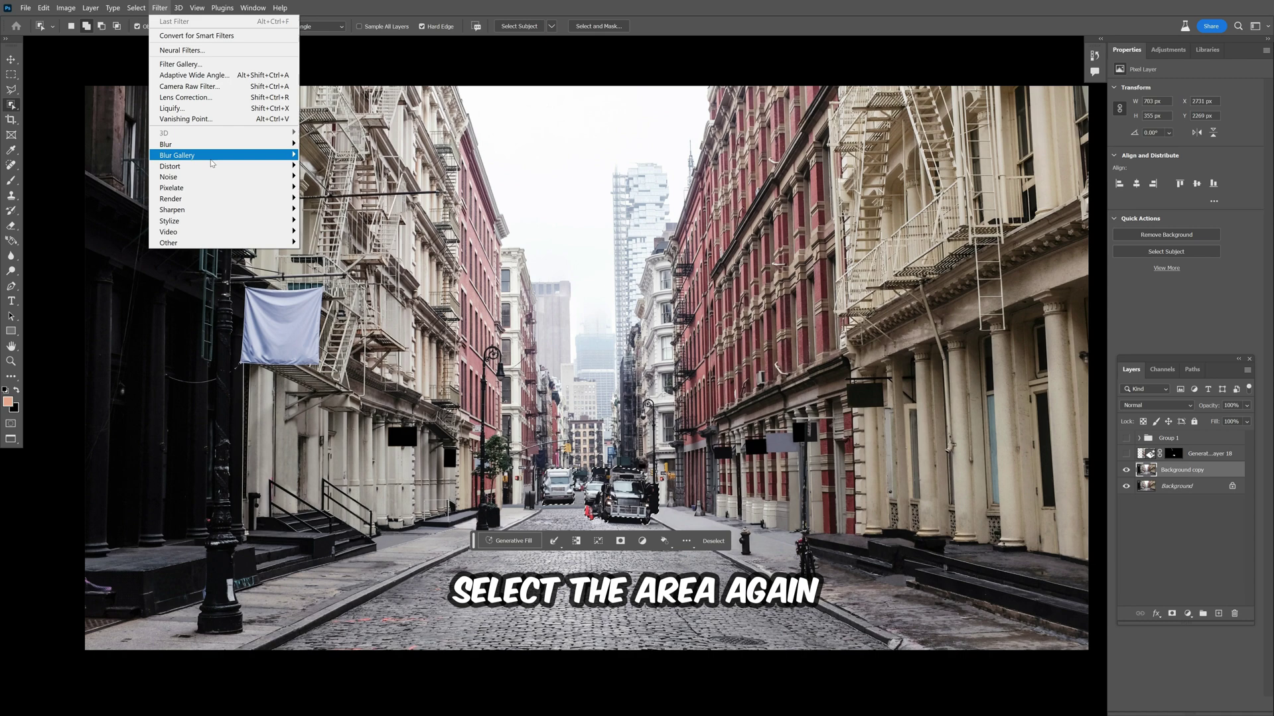
mouse_move(210, 174)
click(261, 196)
key(Return)
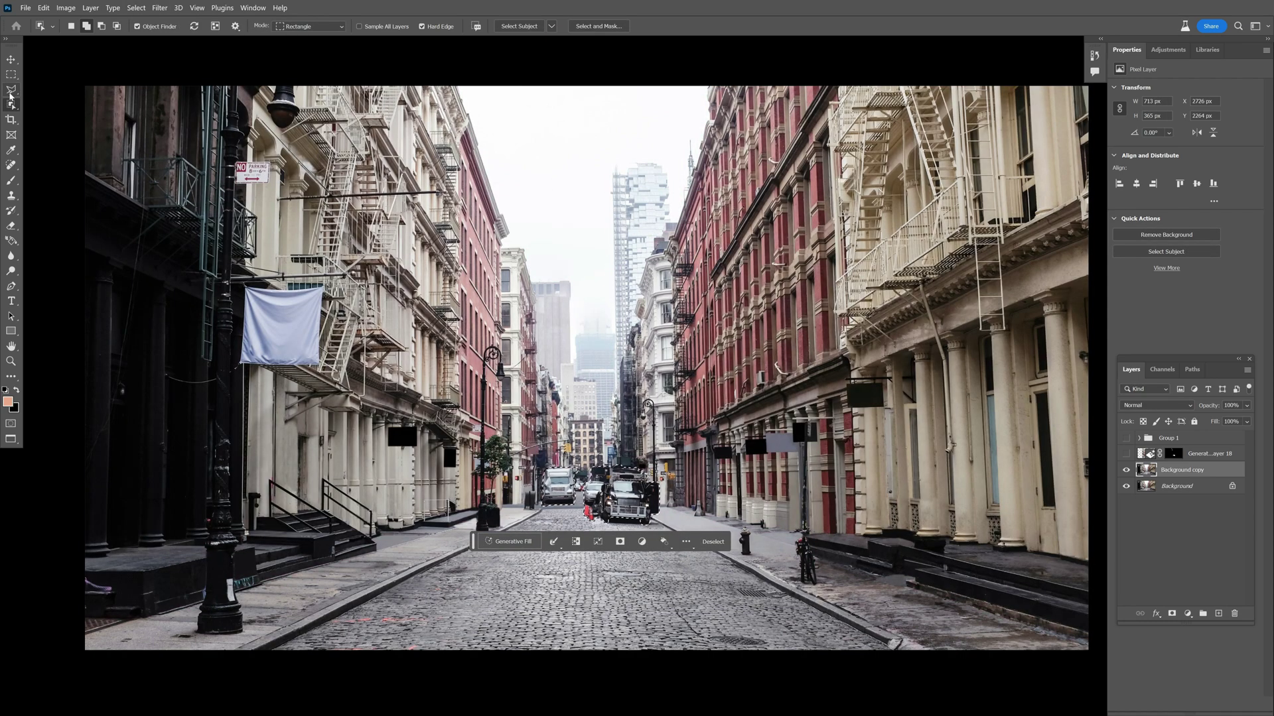
Step: Generate a fill over the cars with the prompt "remove selected area" and keep the third variation
click(11, 59)
click(517, 541)
text(remove selected area)
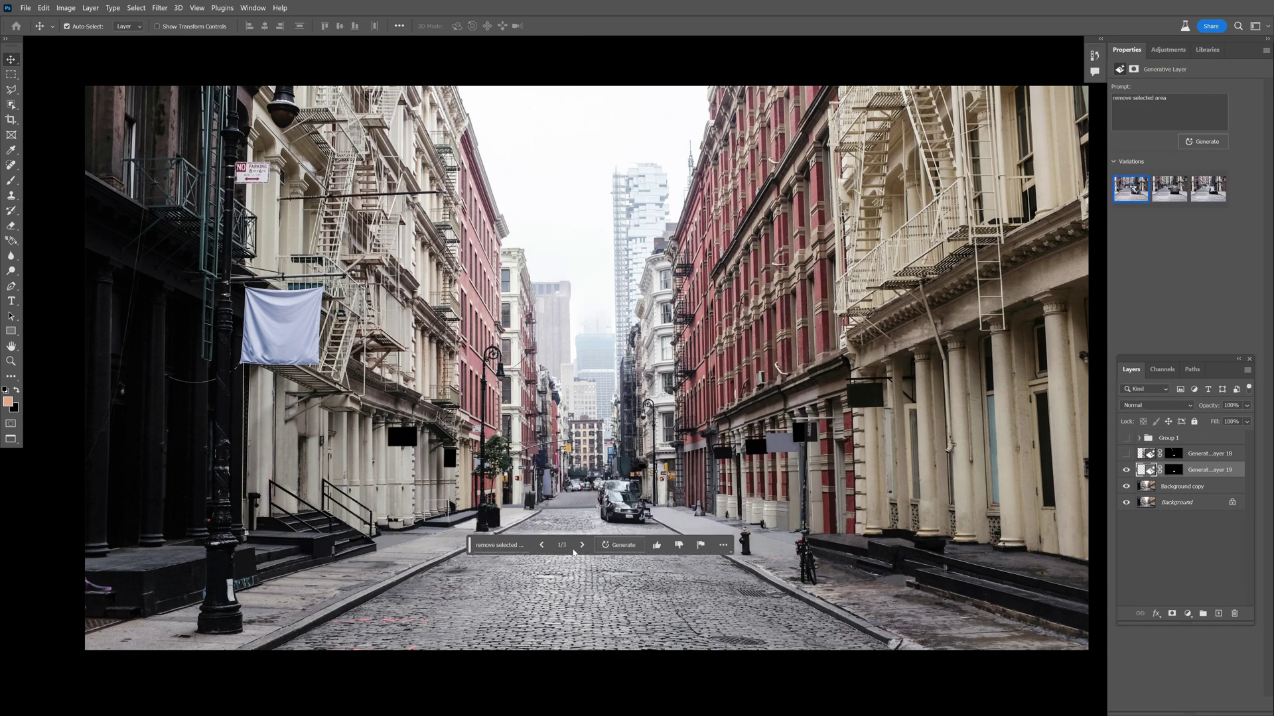
click(582, 547)
click(582, 549)
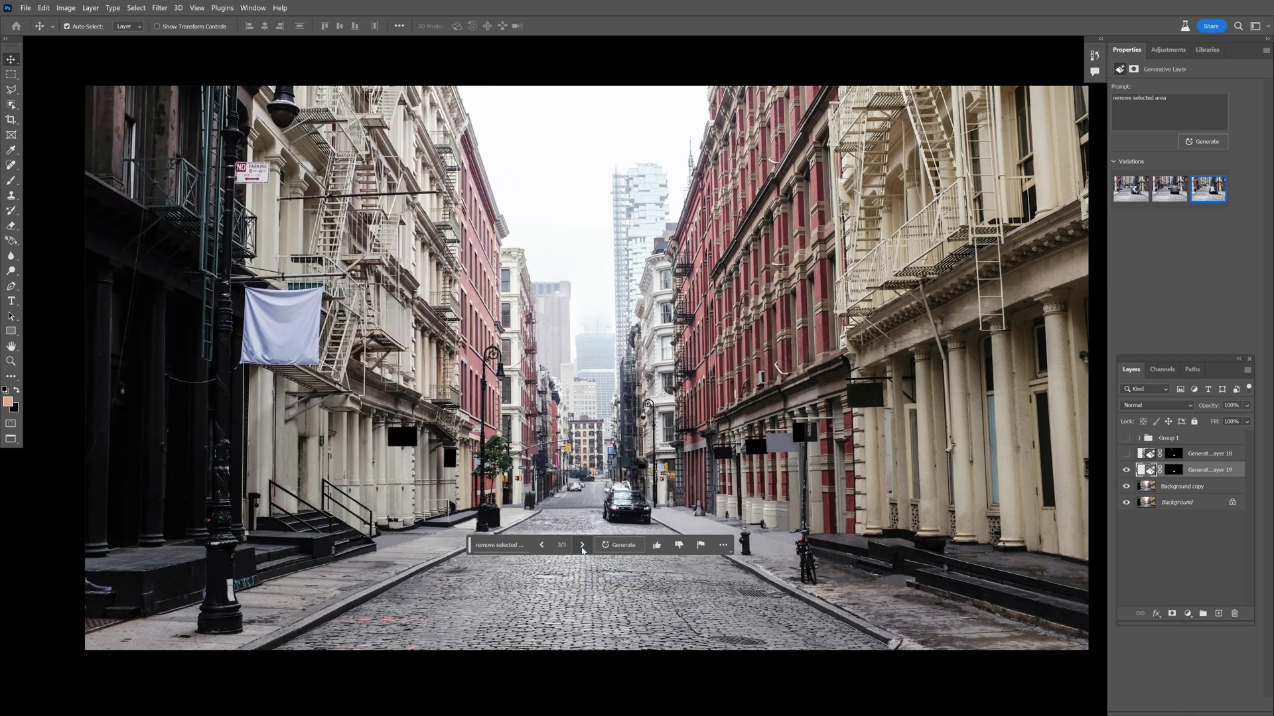
click(582, 545)
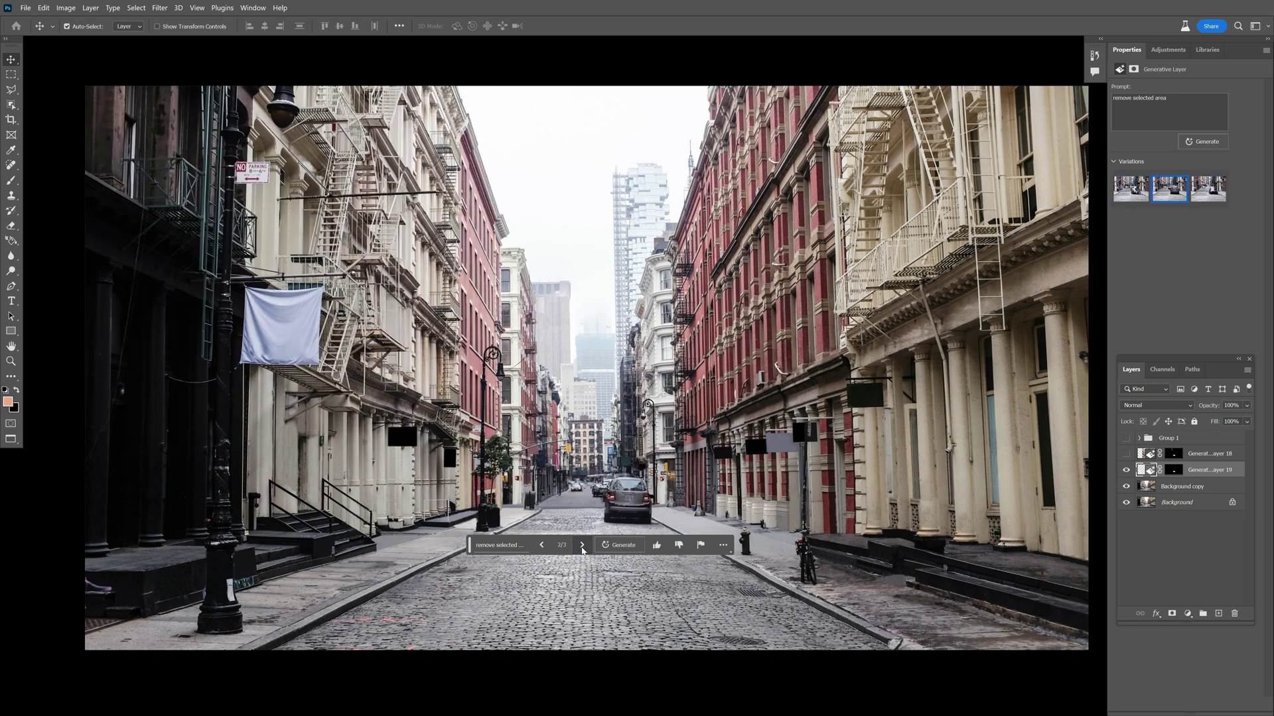
click(582, 545)
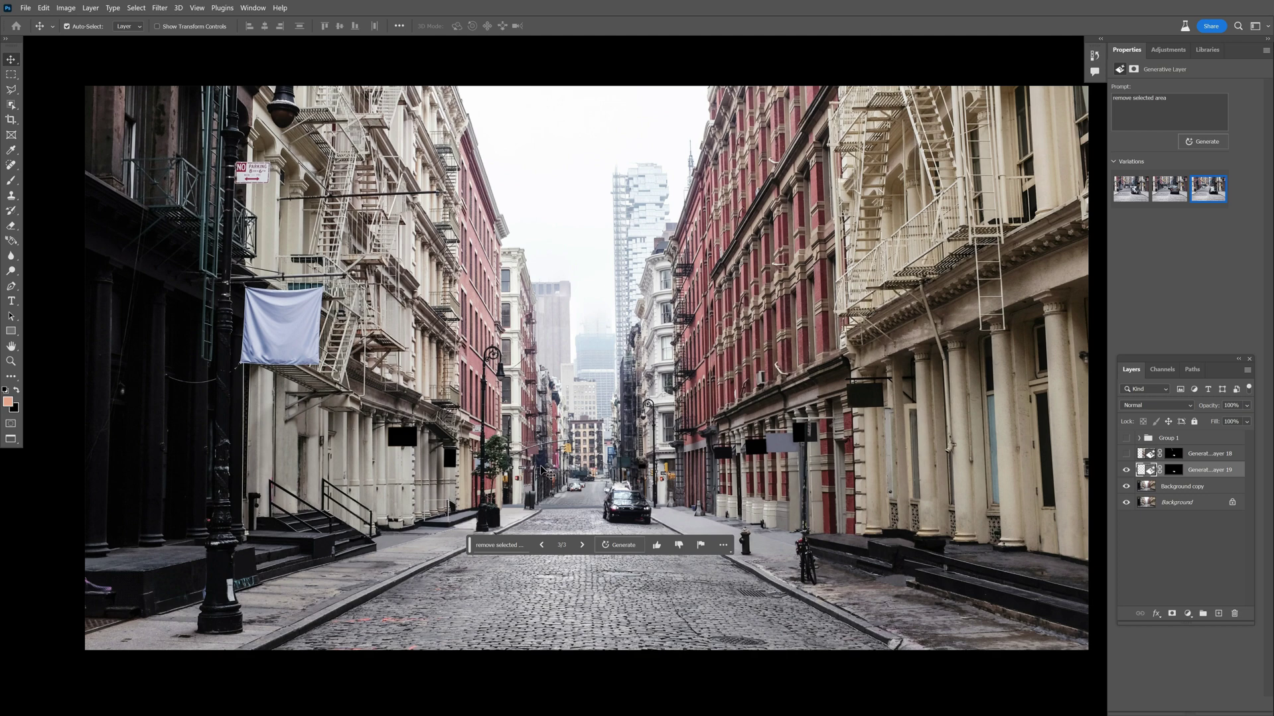
Step: Select the remaining cars in the middle of the road with the Object Selection tool
click(11, 105)
scroll(633, 594, up, 5)
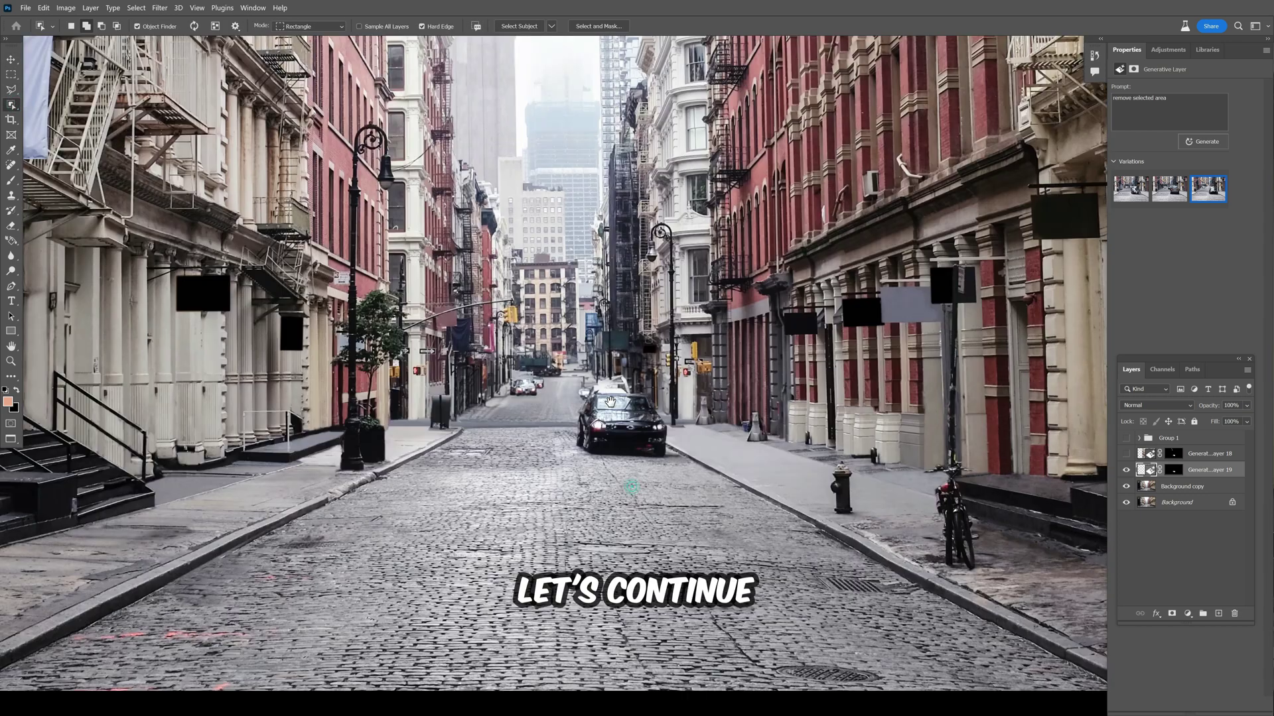
drag(554, 367, 668, 462)
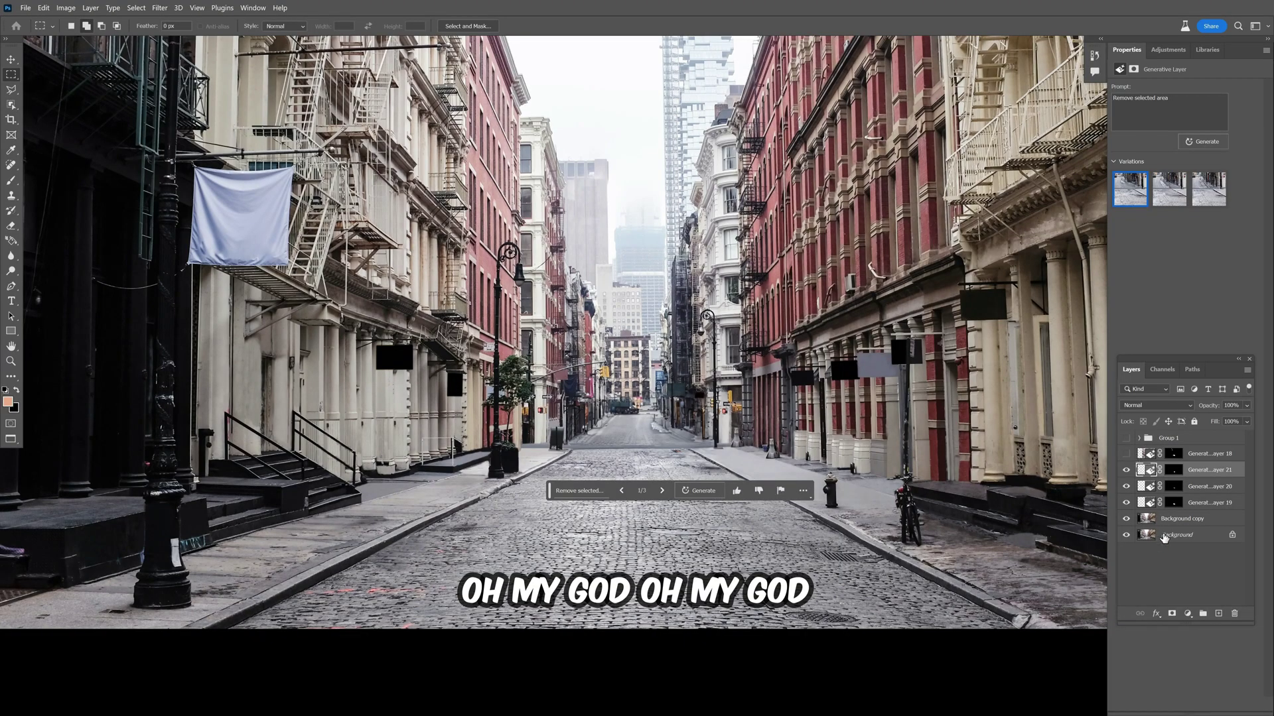
Step: Duplicate the original Background layer, move the copy above the generated layers just below Group 1, and hide it
drag(1225, 601, 1218, 613)
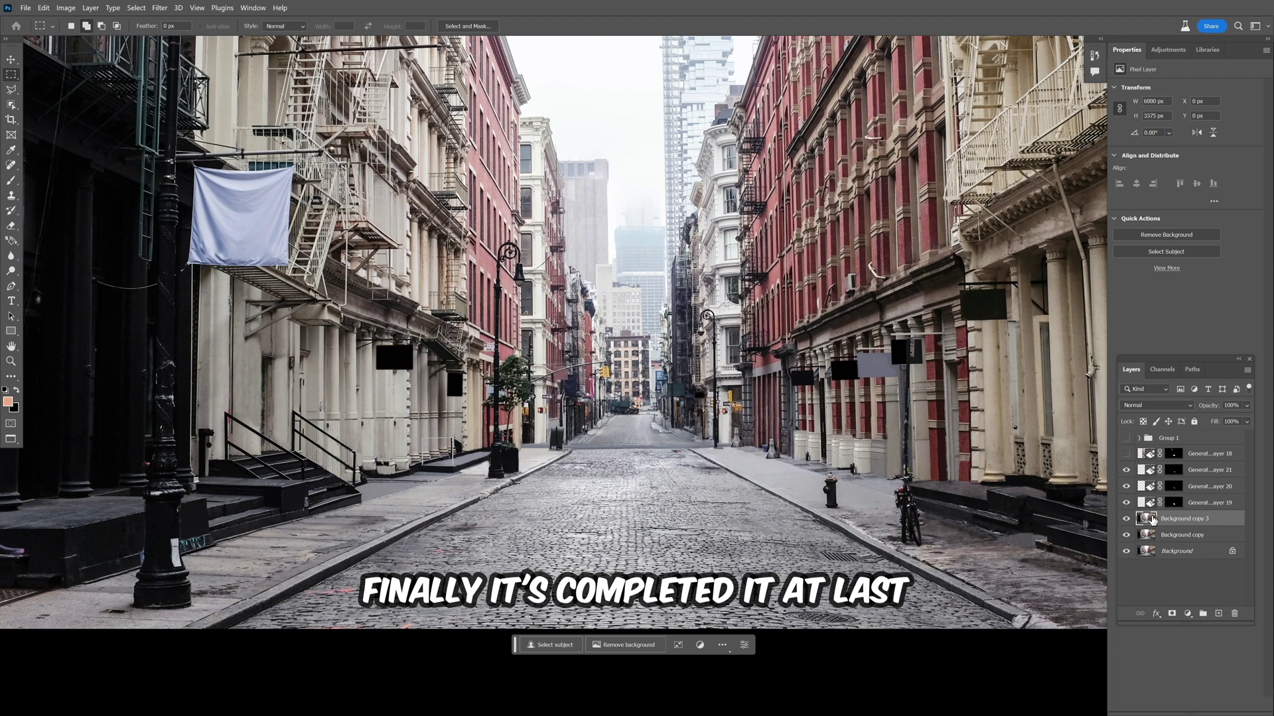
drag(1158, 519, 1132, 454)
click(1126, 454)
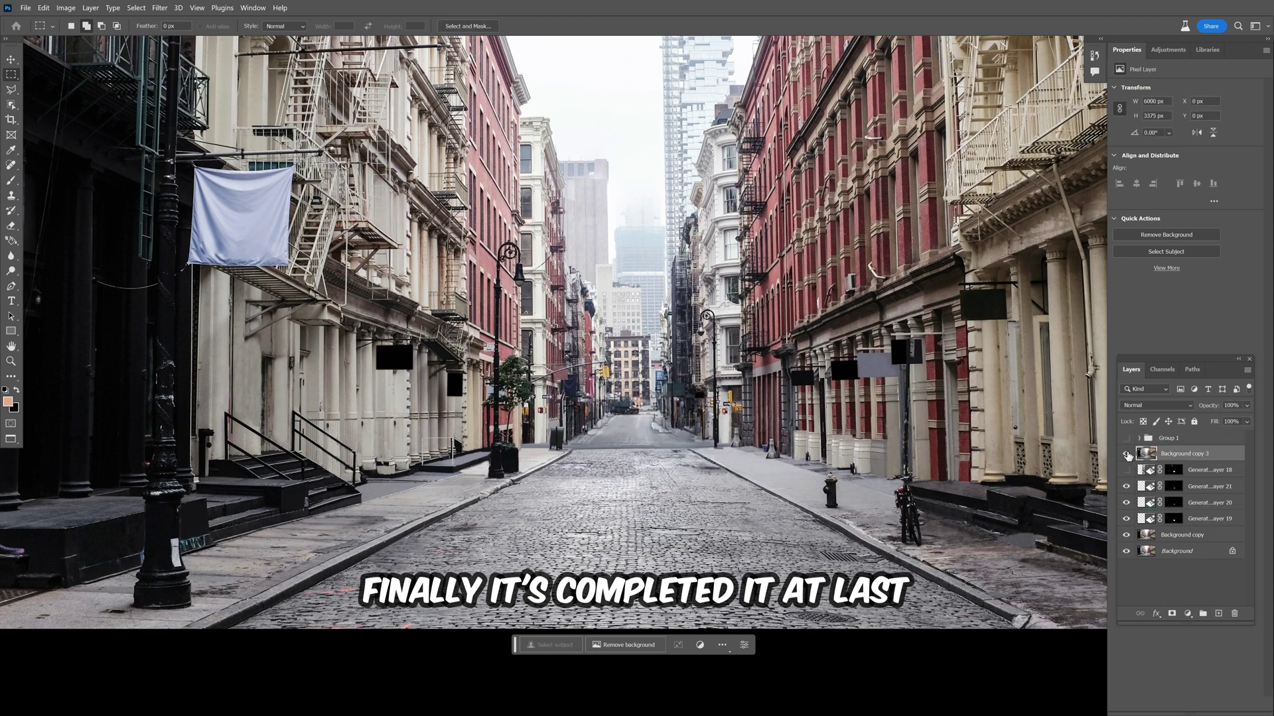
Step: Compare the original street with the cleaned road by toggling the visibility of the Background copy 3 layer
click(1127, 453)
click(1126, 454)
click(1126, 454)
click(1126, 453)
scroll(742, 446, down, 7)
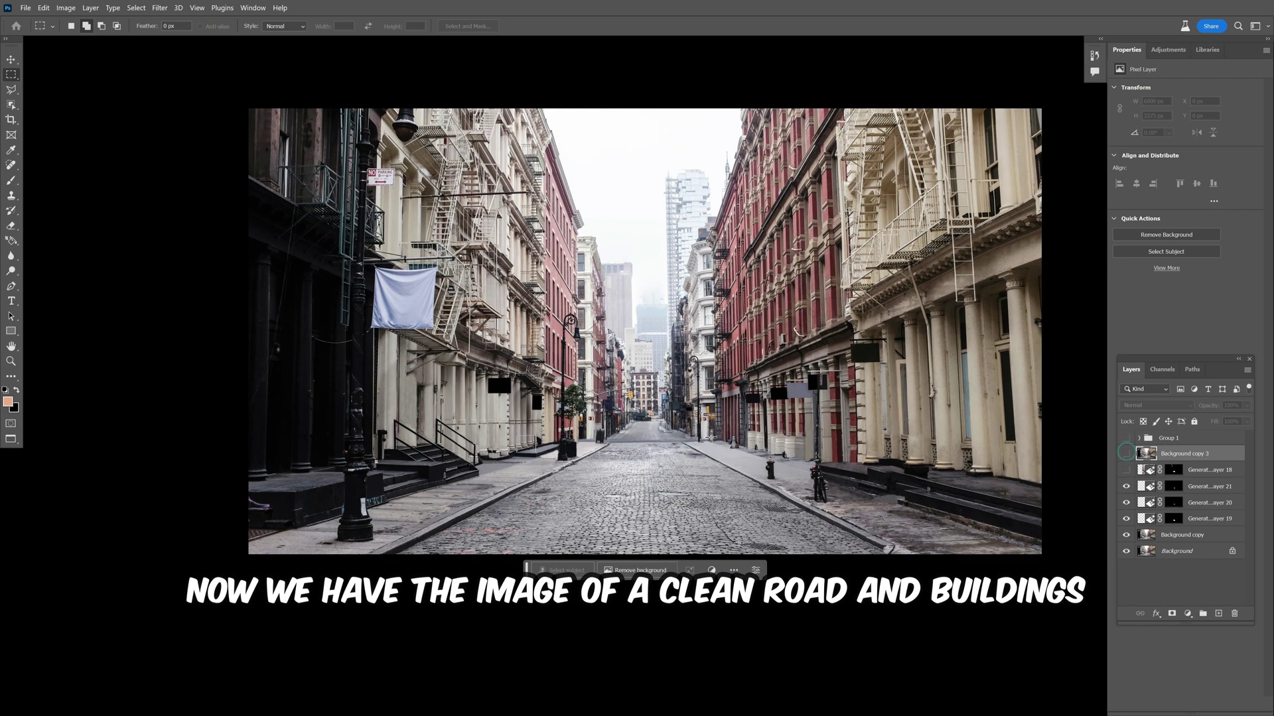
scroll(738, 448, up, 5)
drag(704, 443, 691, 475)
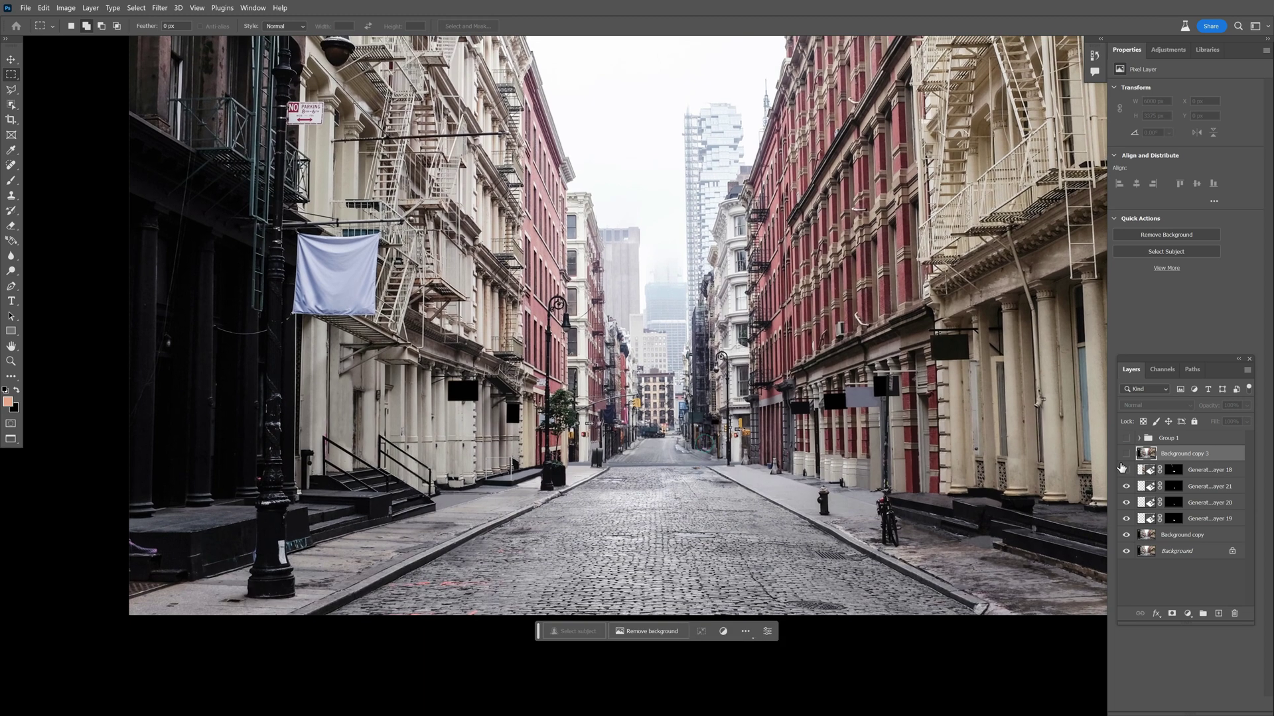
click(1126, 454)
click(1127, 454)
click(1126, 454)
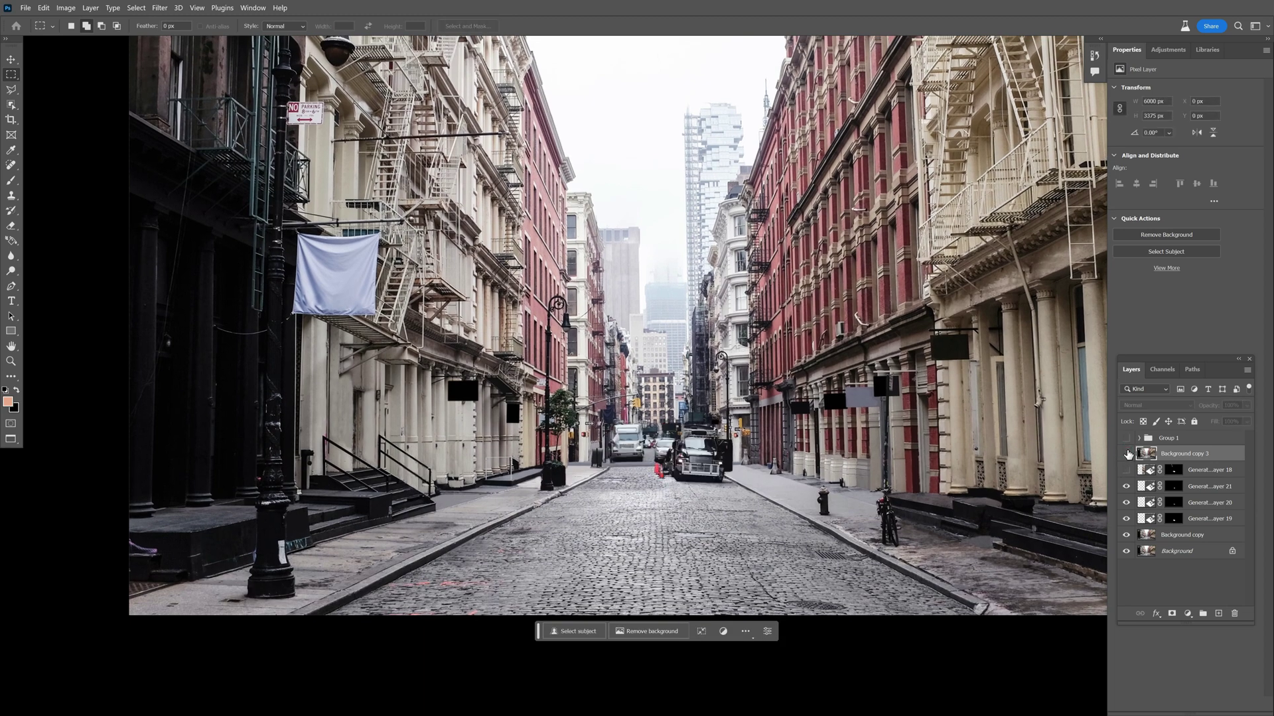
click(1126, 454)
click(1126, 453)
click(1127, 454)
click(1126, 454)
click(1126, 454)
click(1126, 454)
click(1126, 454)
Step: Select the buildings along the street, fill them with the generative prompt "add futuristic city in selcted area", and keep the third variation
key(w)
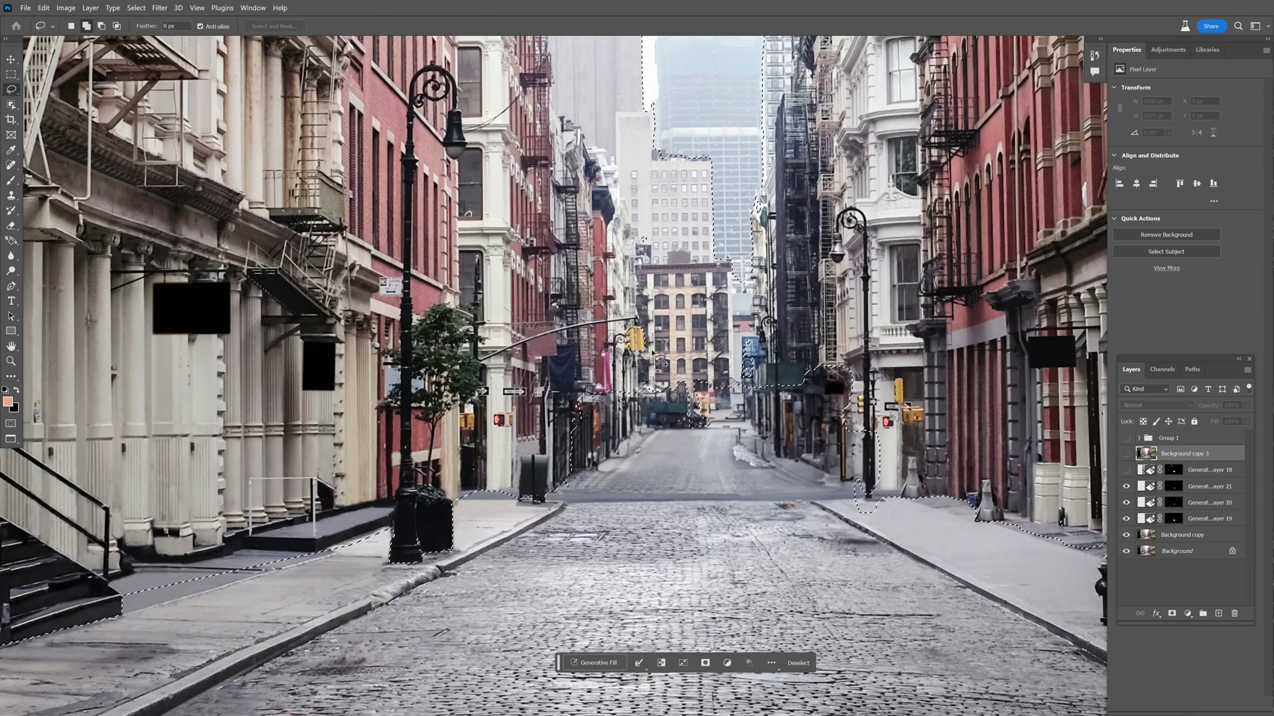
drag(551, 325, 634, 451)
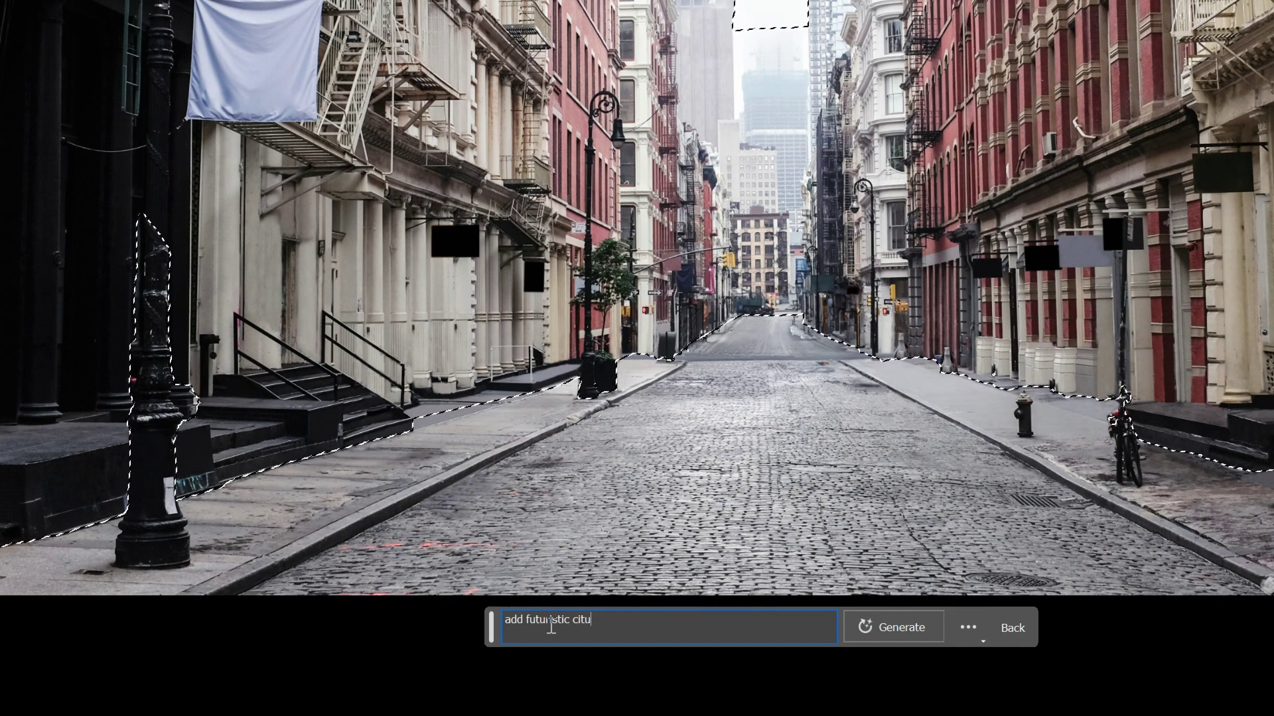
key(BackSpace)
text(y in selcted area)
key(Return)
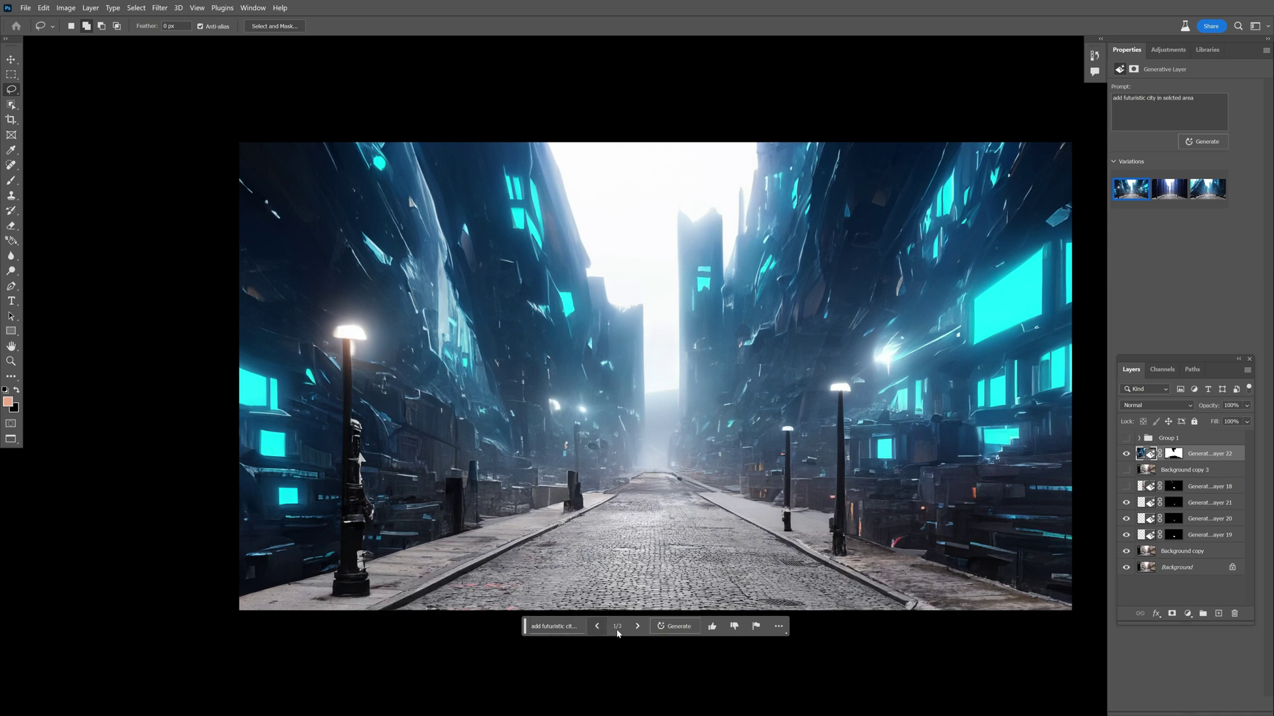
click(636, 626)
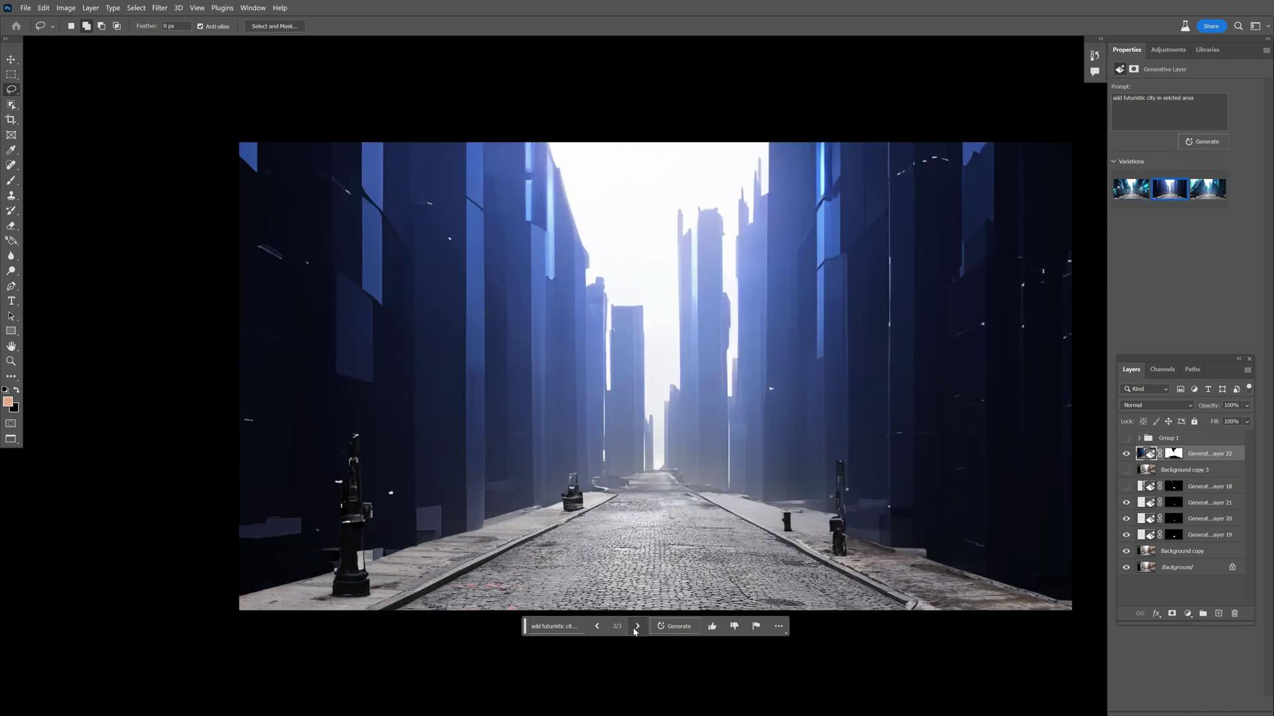
click(635, 626)
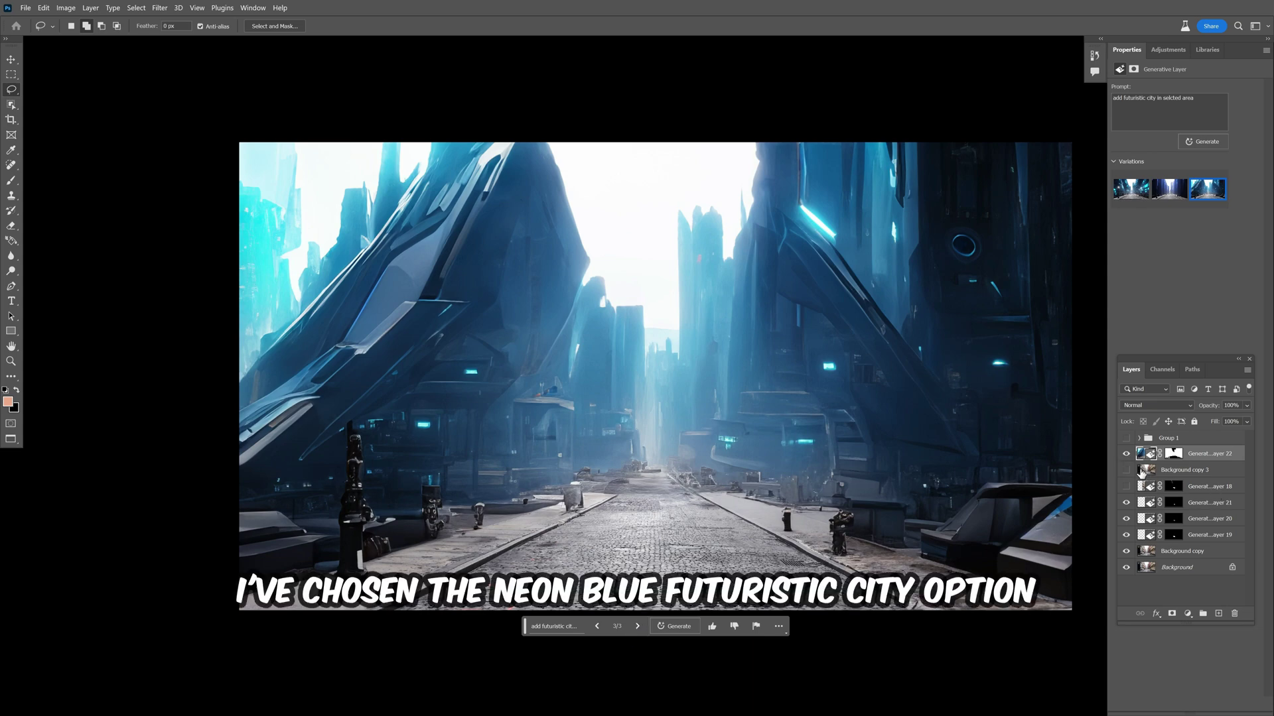
Step: Move the Background copy 3 layer above the generated city layer and toggle its visibility to compare before and after
drag(1149, 454, 1148, 455)
click(1126, 454)
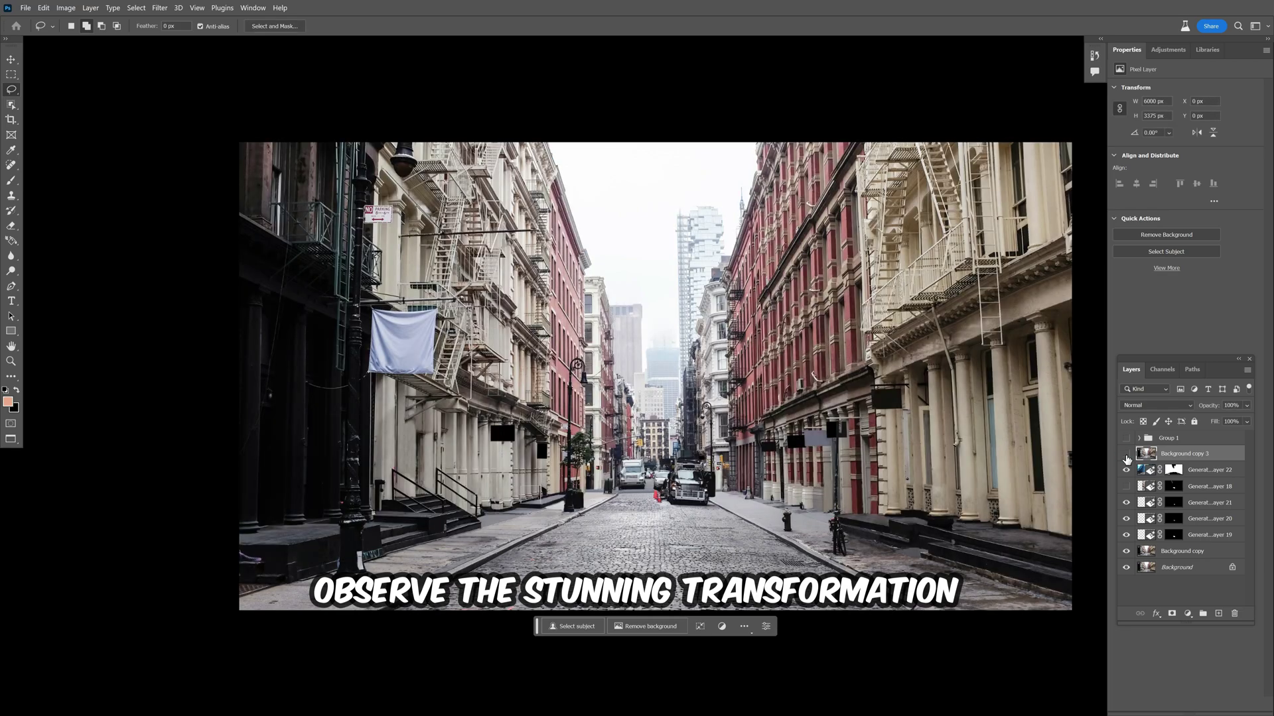
click(1126, 455)
click(1125, 455)
click(1126, 454)
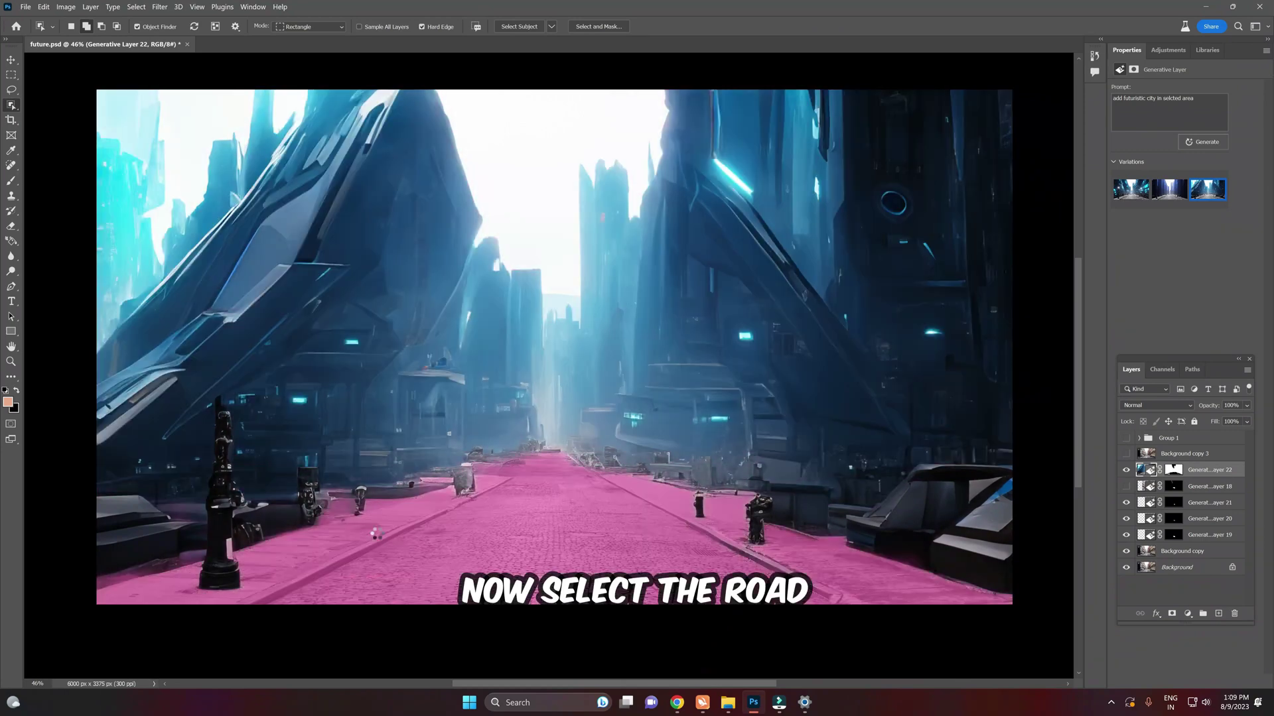
Step: Select the road and sidewalks with the Object Selection tool and add the missed areas along both sides using the Lasso tool
click(377, 534)
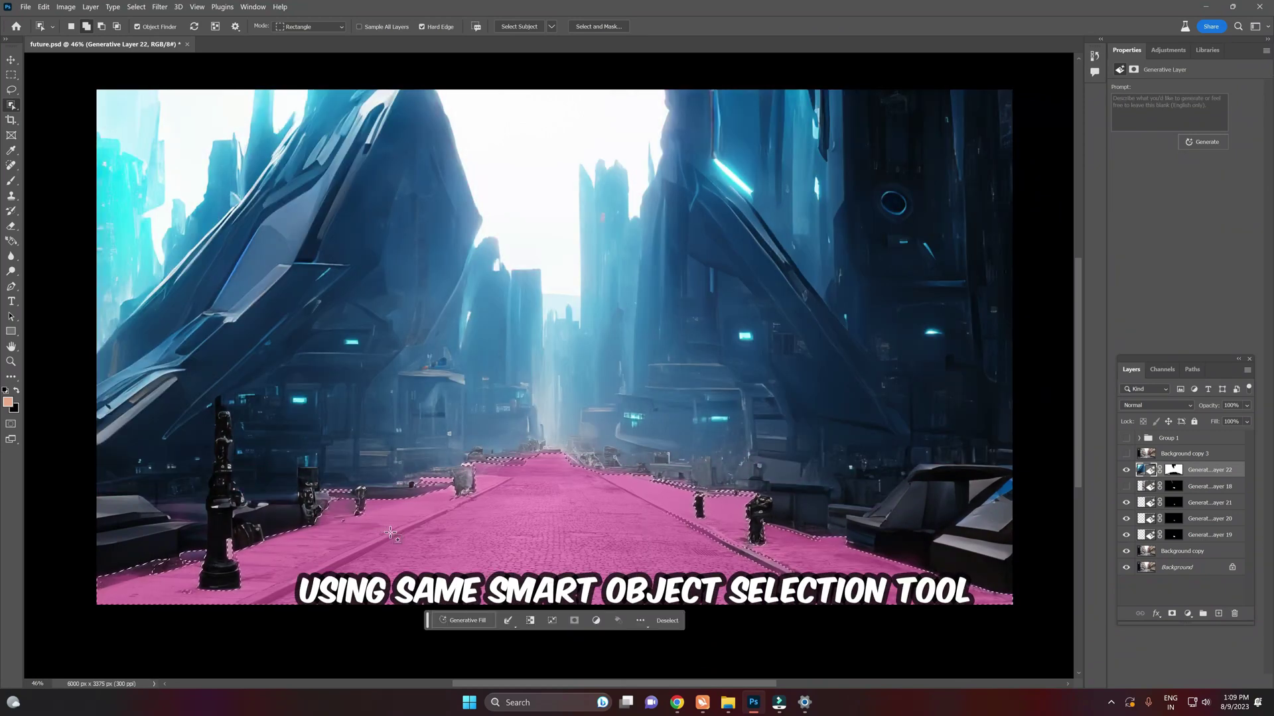
click(12, 89)
click(53, 90)
drag(656, 511, 754, 503)
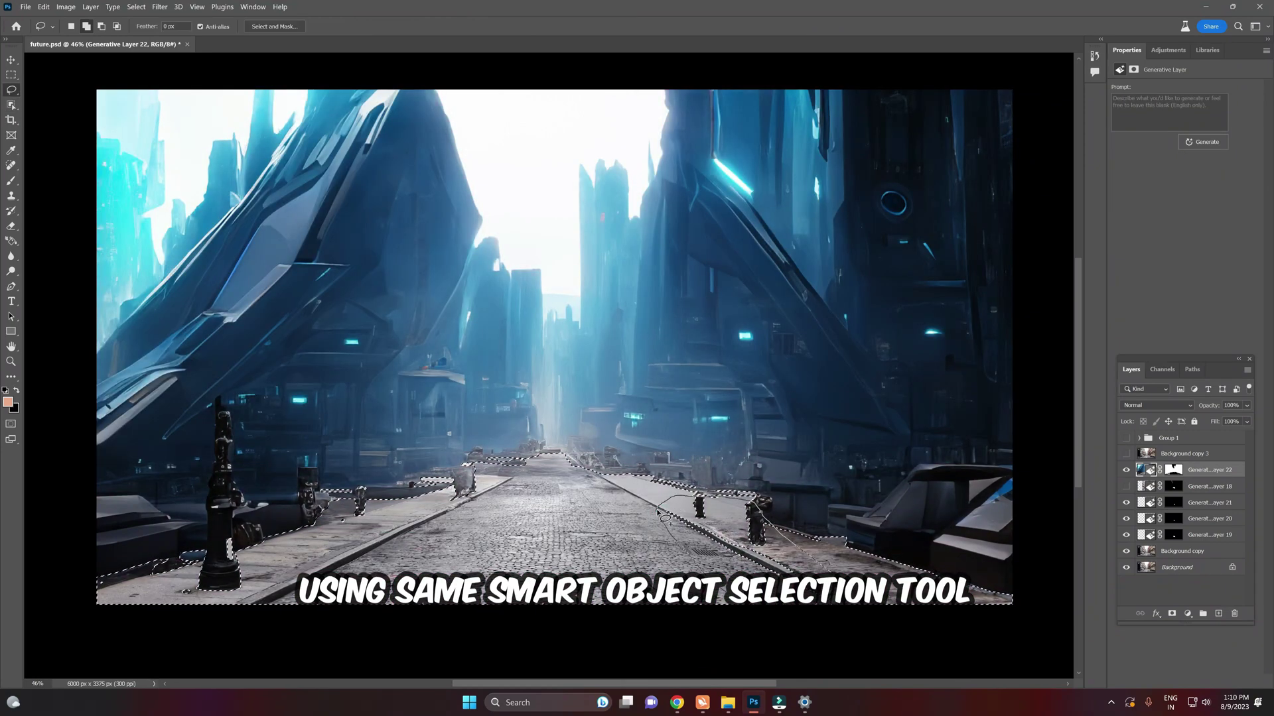
drag(658, 512, 660, 515)
mouse_move(385, 507)
mouse_down()
mouse_move(560, 445)
mouse_move(569, 555)
mouse_up()
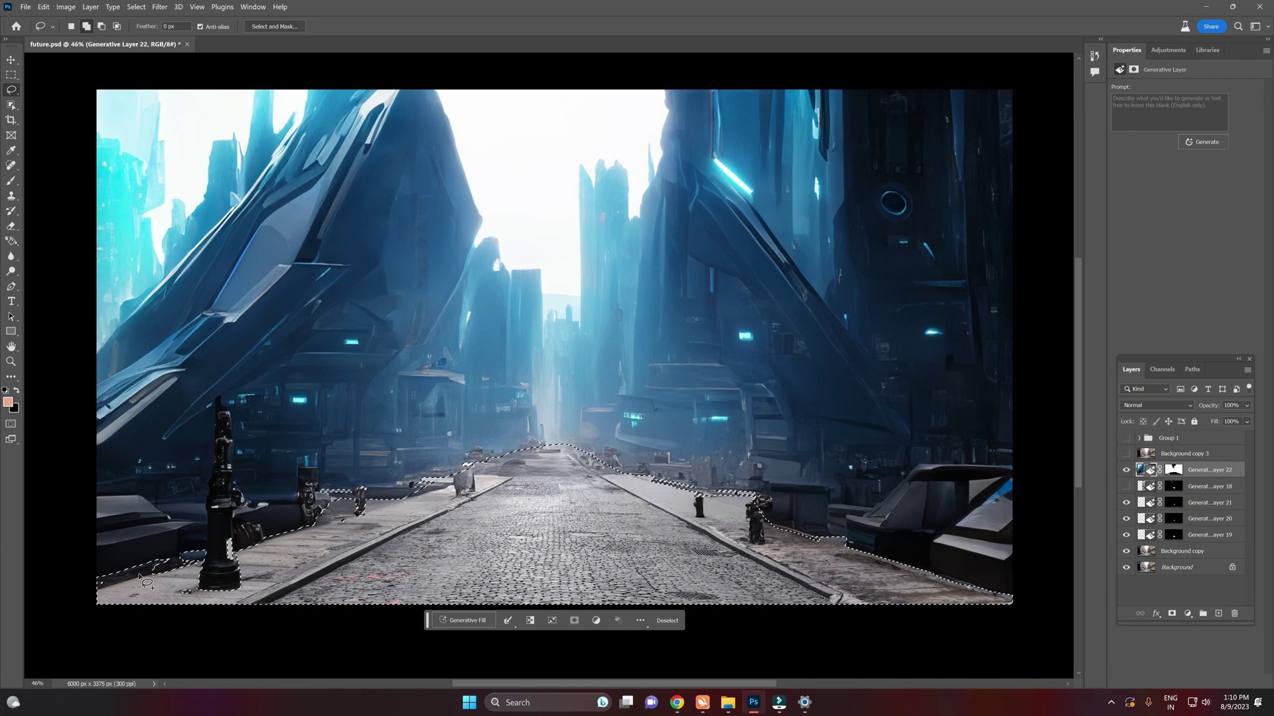
Step: Generate a fill in the selected road area with the prompt "add futuristic road"
click(461, 620)
text(add futuristic road)
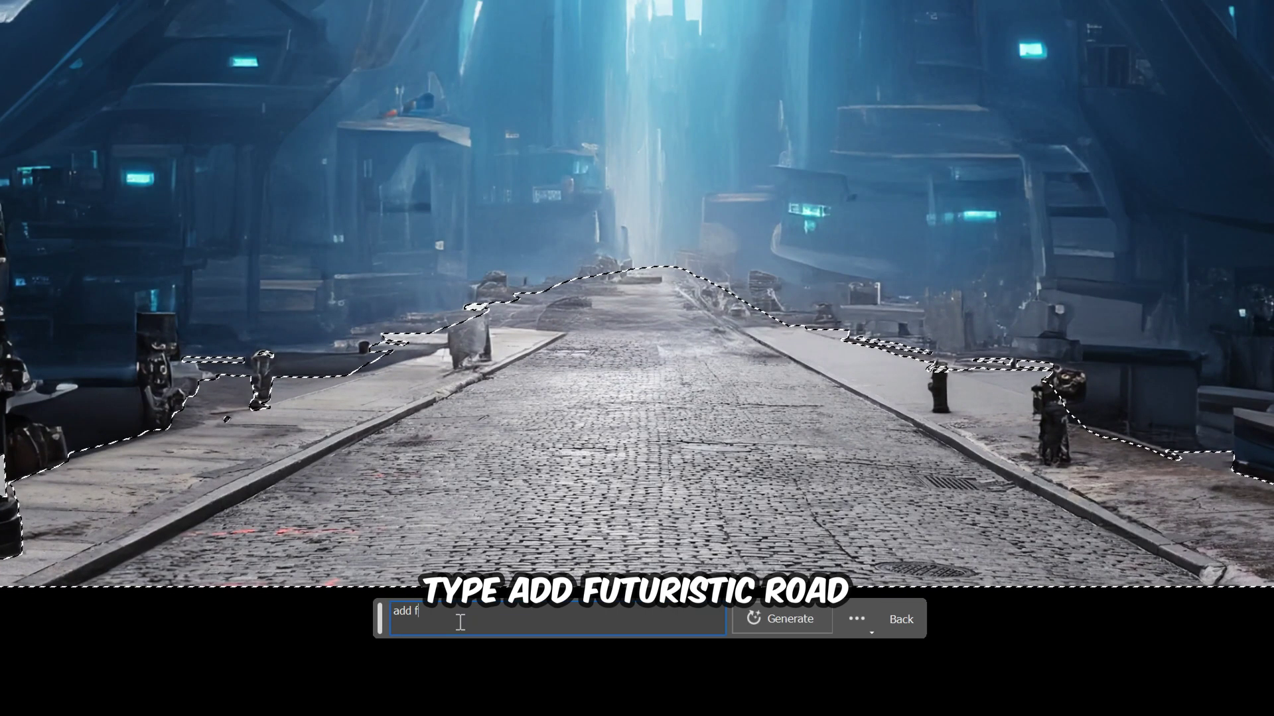
key(Return)
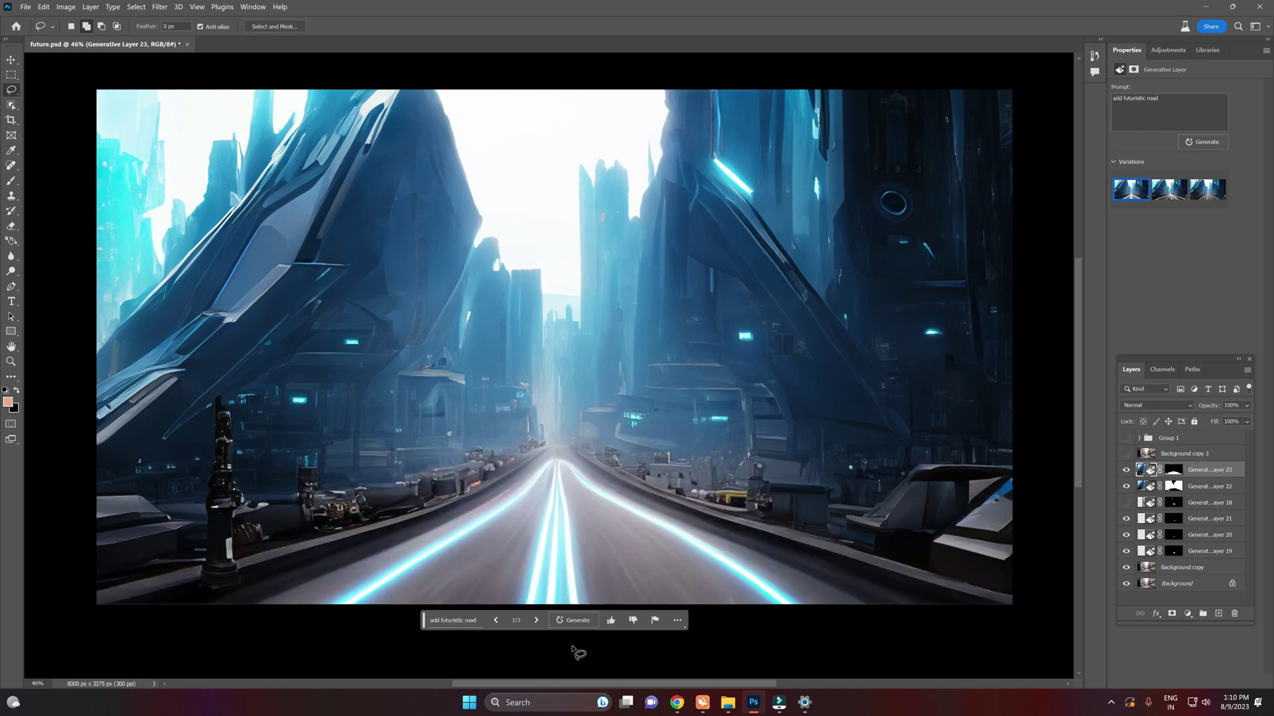
Step: Compare the generated road variations and keep the first one, with glowing blue lane lines
click(537, 621)
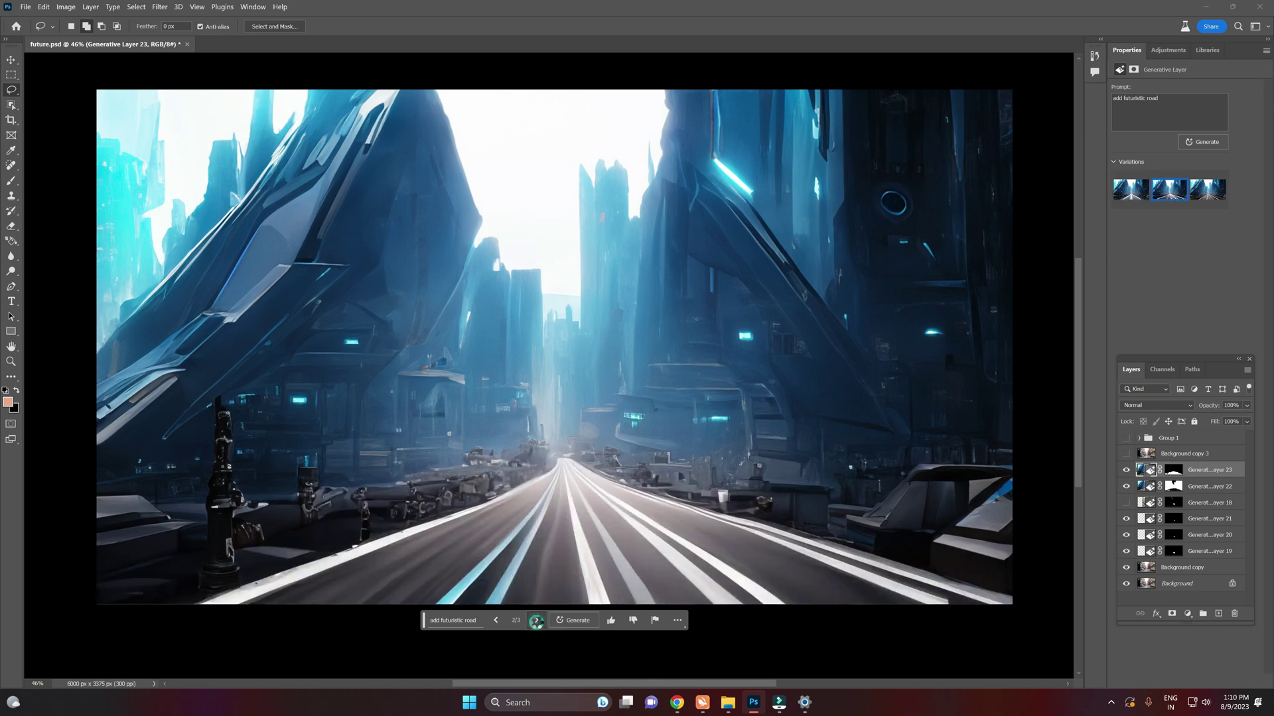
click(537, 621)
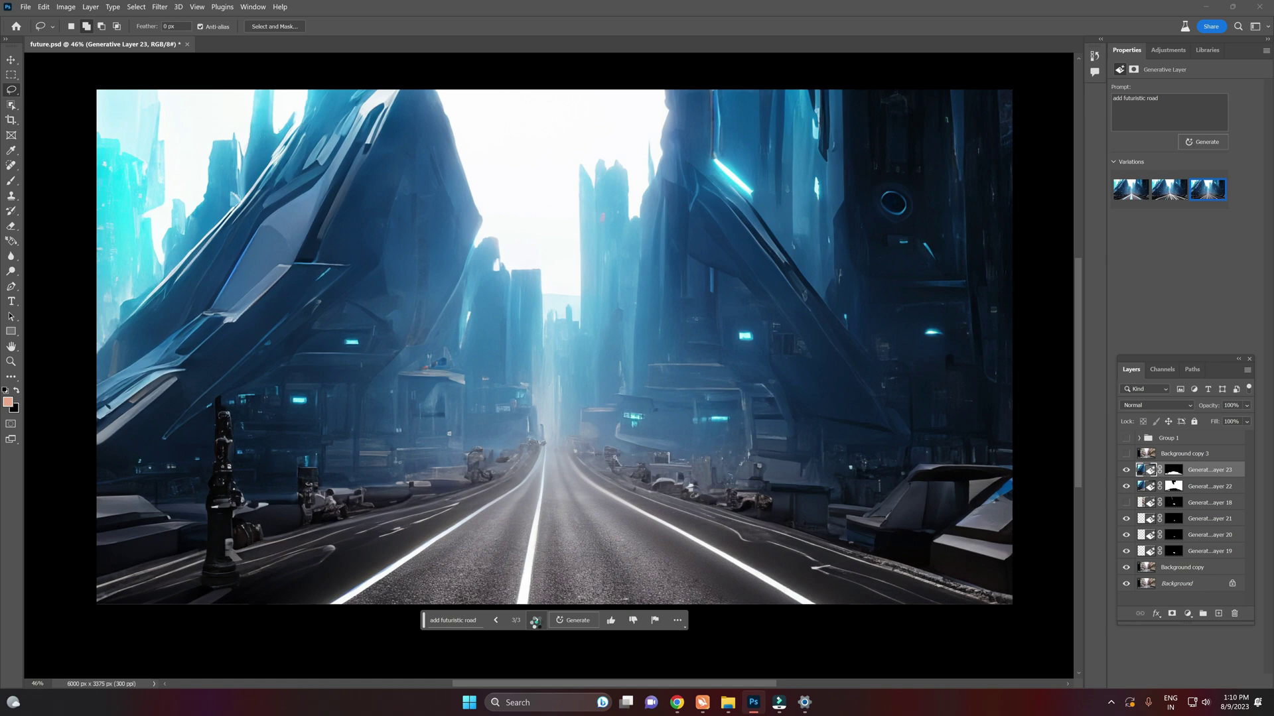
click(536, 622)
click(537, 622)
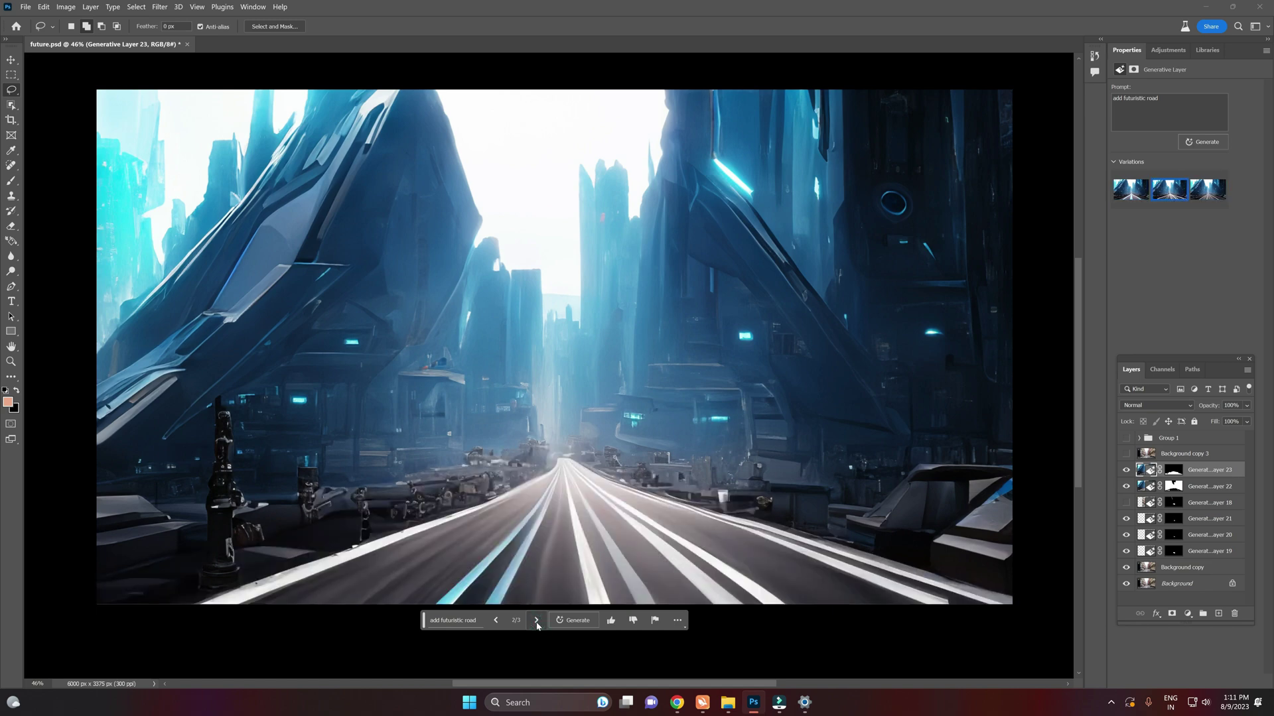
click(537, 622)
click(537, 621)
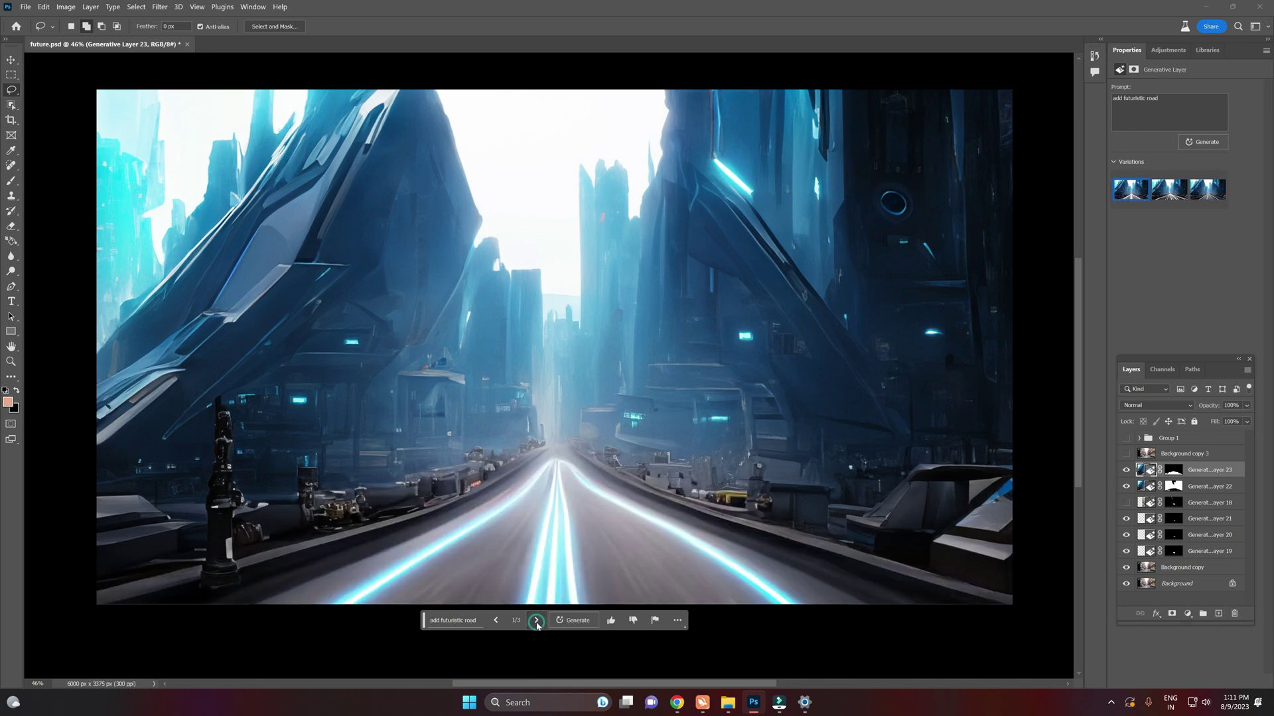
Step: Marquee-select the dark post beside the road and generate a fill with the prompt "Remove selected area"
click(11, 74)
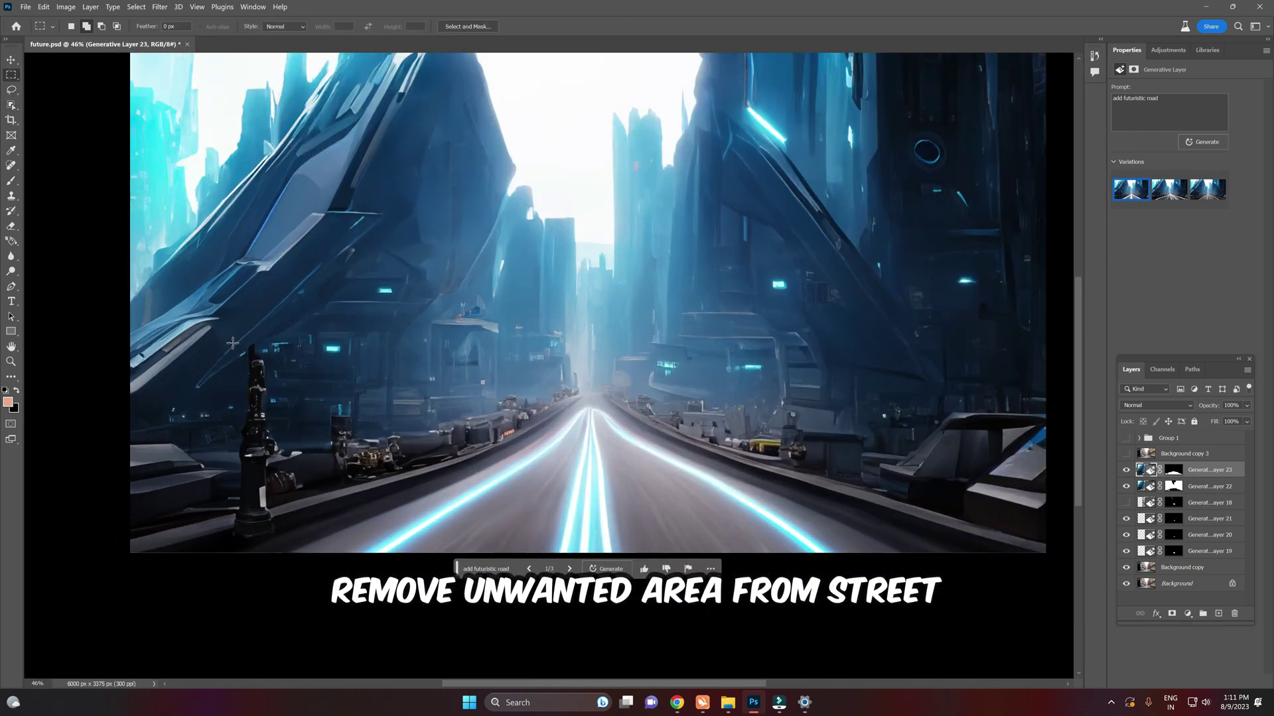
drag(220, 334, 290, 546)
click(143, 563)
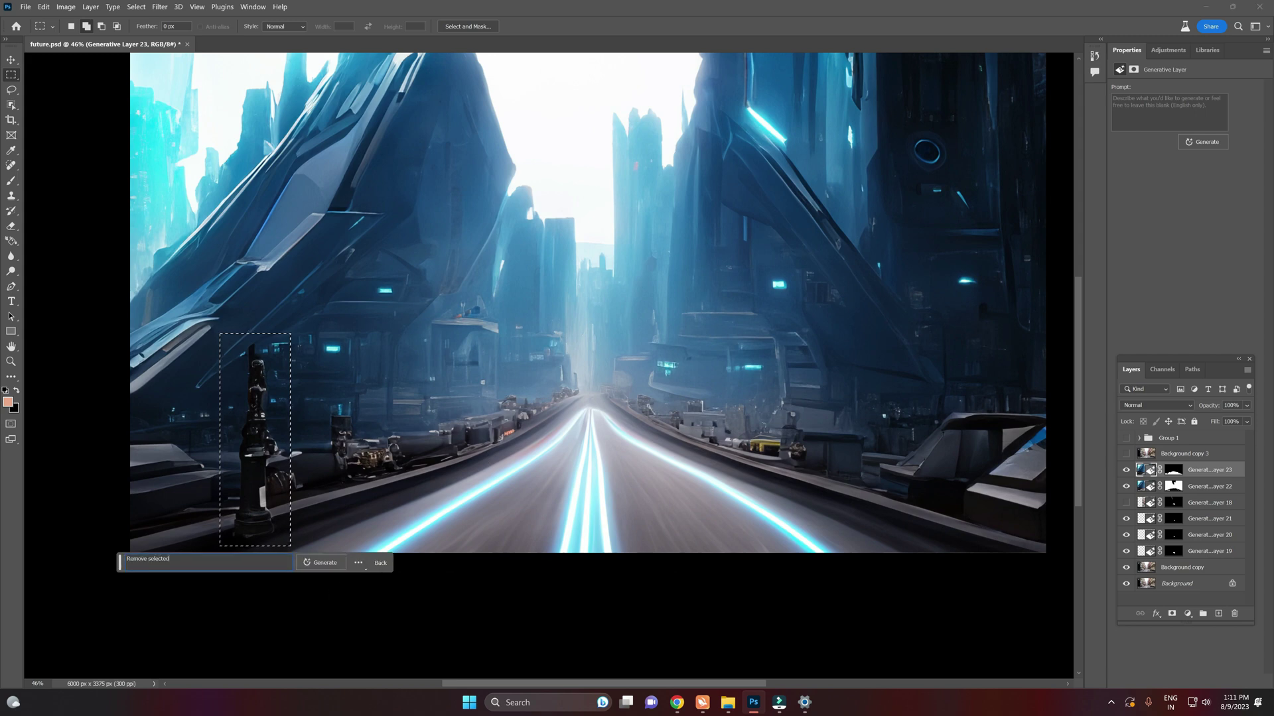
text(Remove selected)
key(Return)
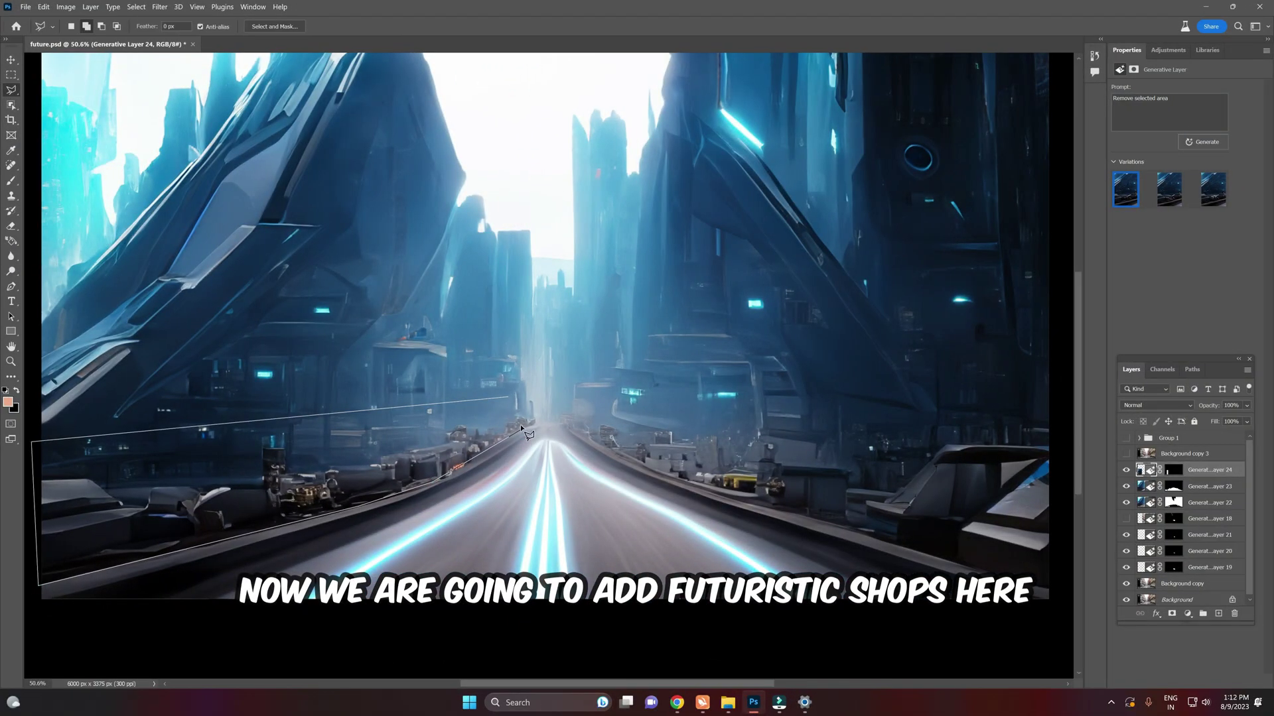
Step: Outline the strip along the road's left side with the Polygonal Lasso and generate "add futuristic roadside shops" in it
double_click(522, 430)
click(187, 602)
text(add futuristic)
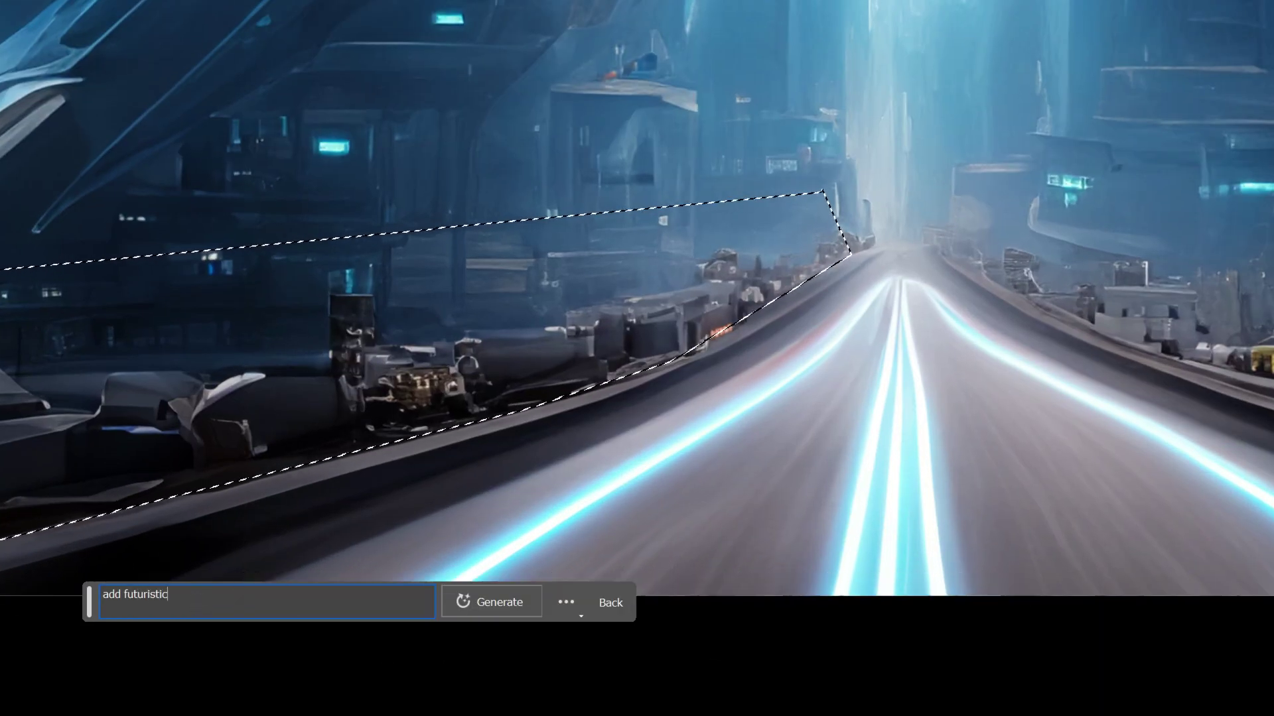
text( roadside shops)
key(Return)
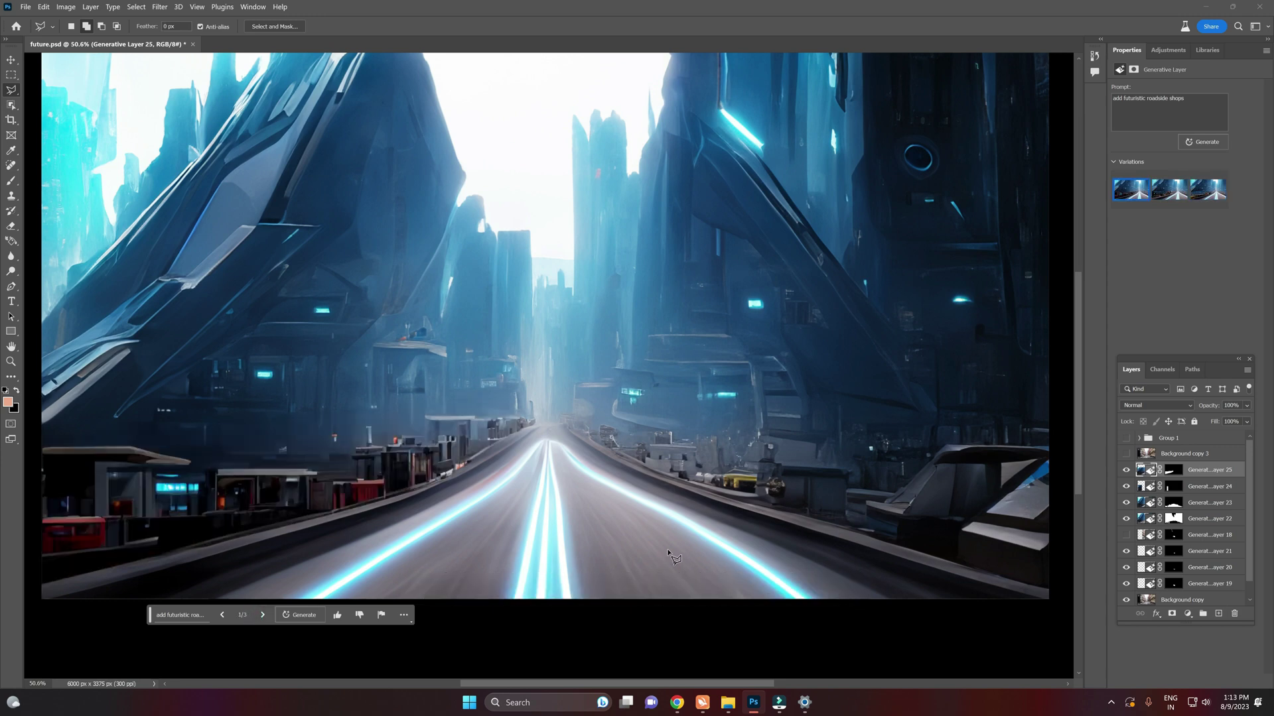
Step: Toggle the visibility of the Background copy 3 layer to compare the scene with the original photo
click(1127, 454)
click(1127, 453)
scroll(623, 478, down, 1)
Step: Outline a four-sided area beside the road's right edge with the Polygonal Lasso and generate "add ev charging station" in it
click(11, 74)
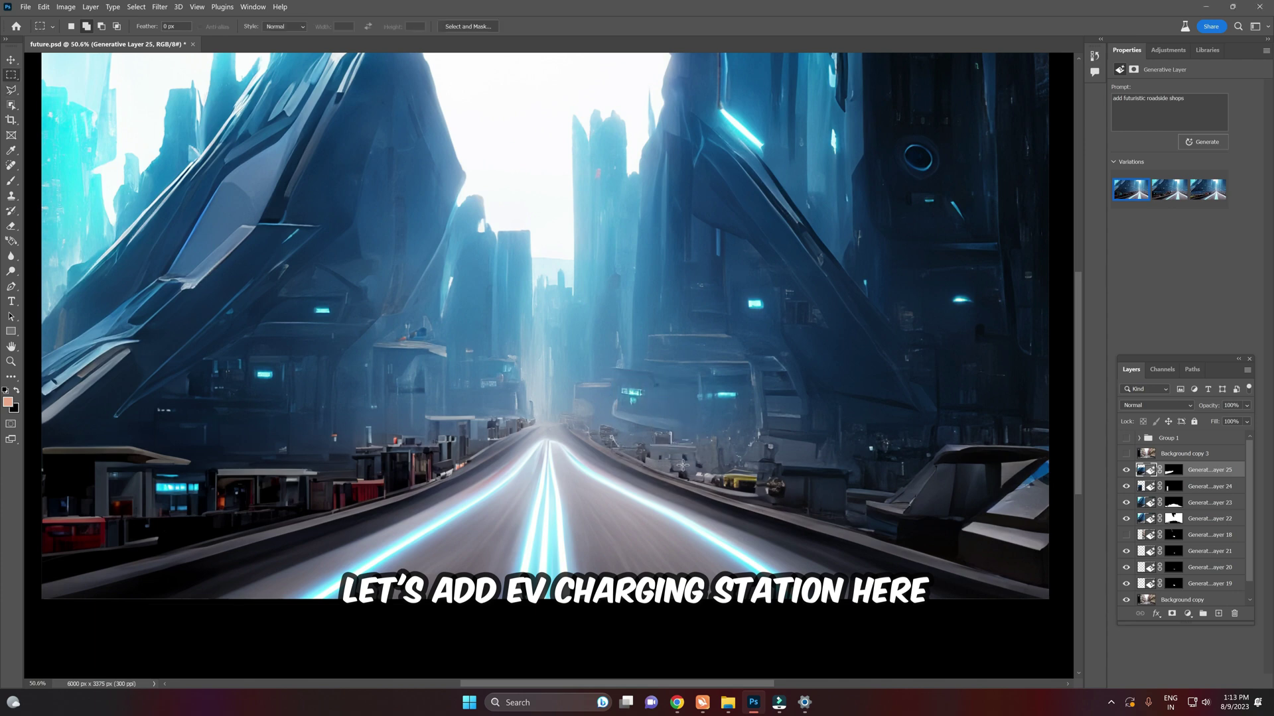
key(l)
click(629, 371)
click(622, 453)
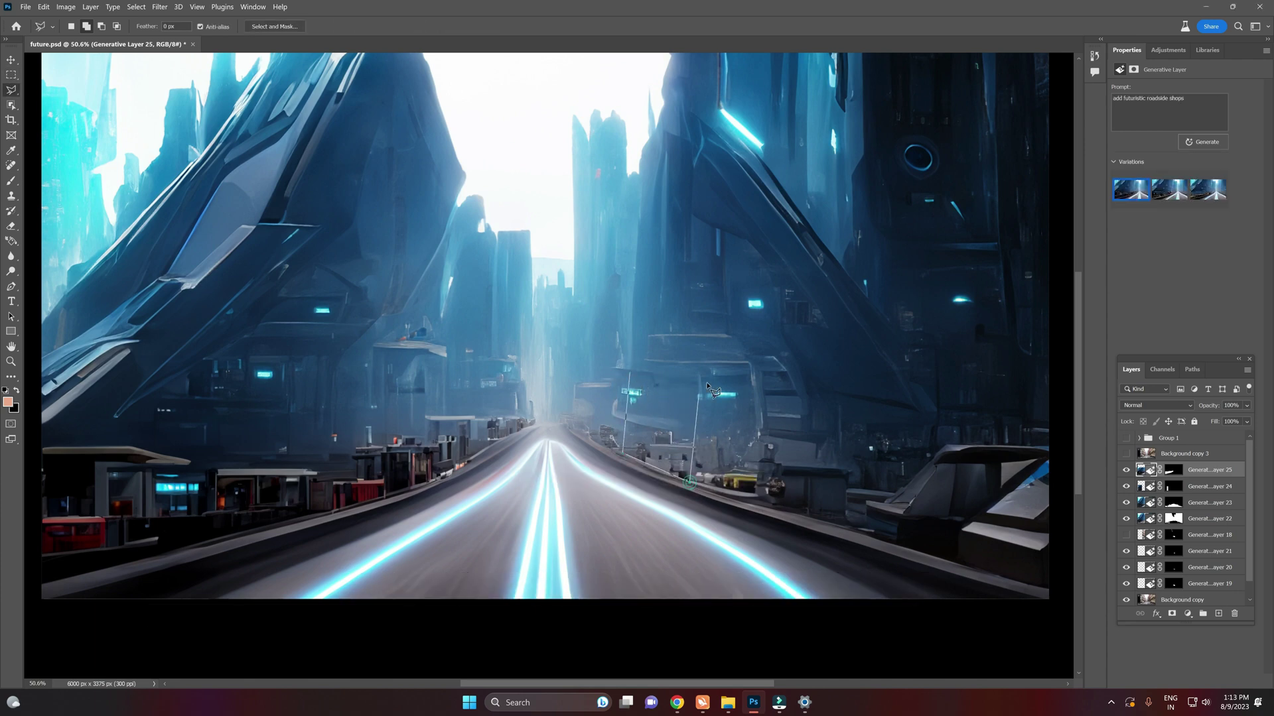
click(631, 373)
click(560, 498)
text(add ev charg)
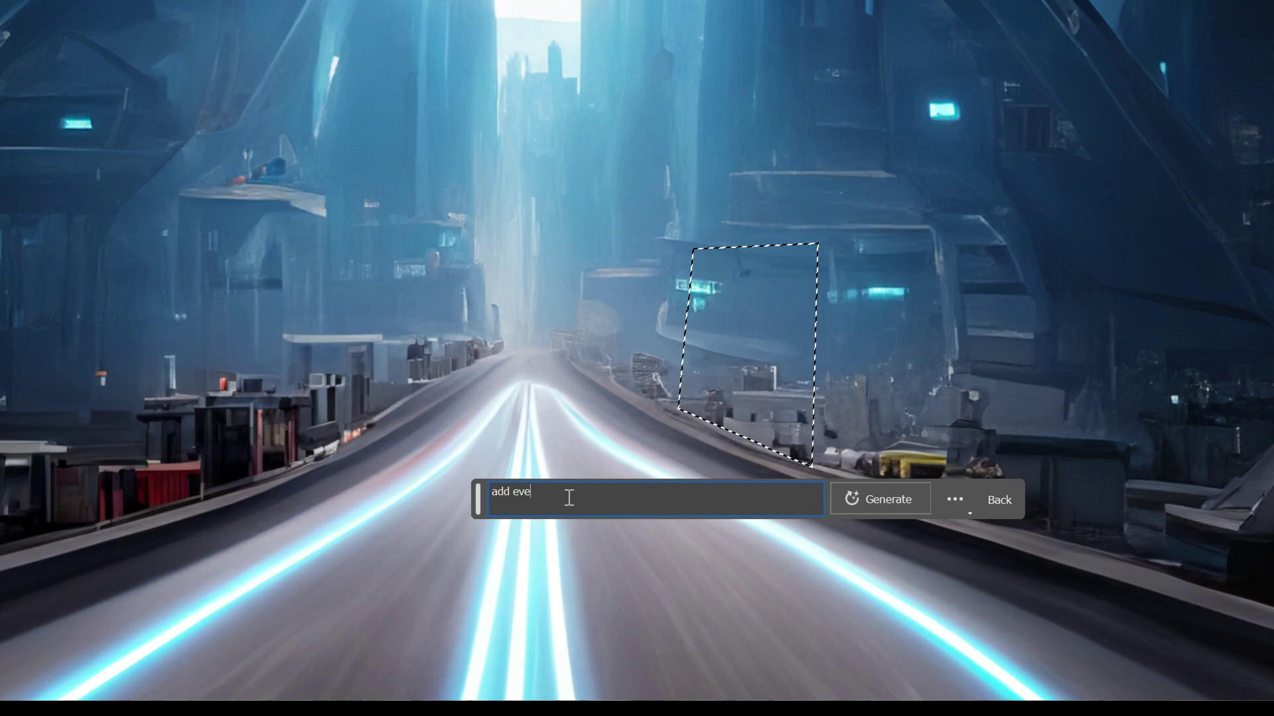
text(ing station)
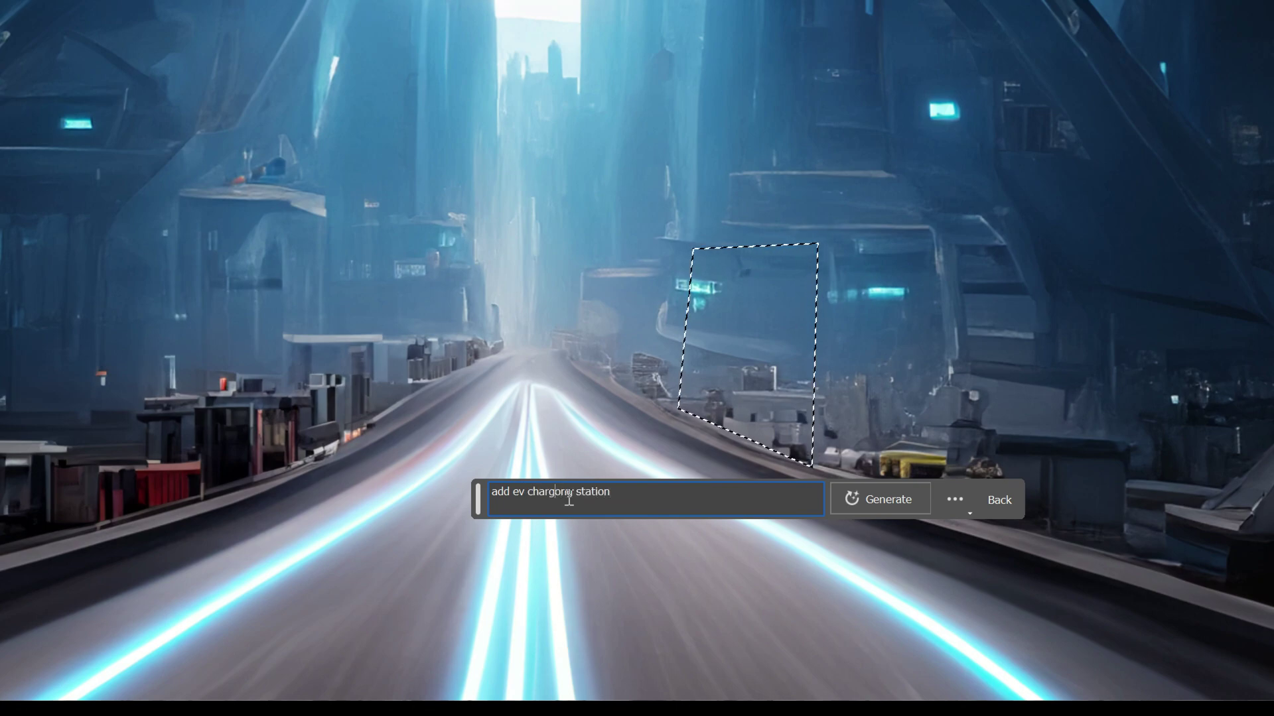
key(Return)
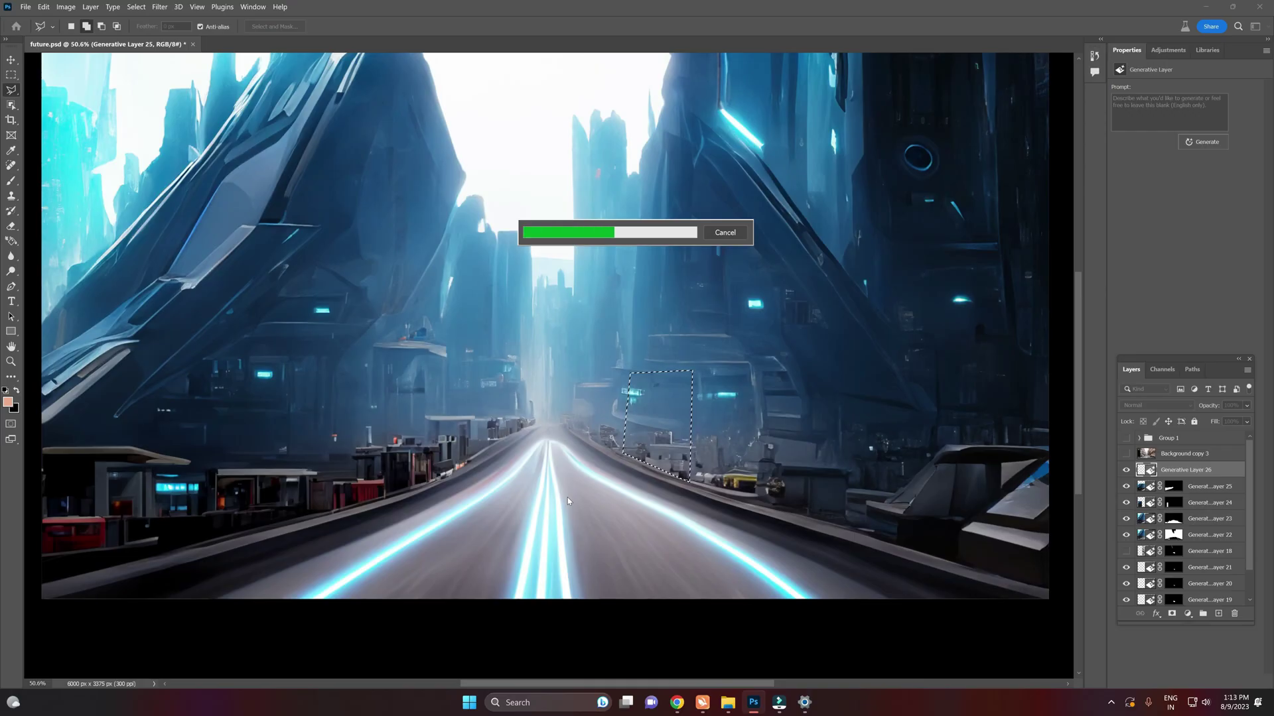
Step: Compare the generated charging station variations and keep the second one, with the glowing turquoise display
click(639, 501)
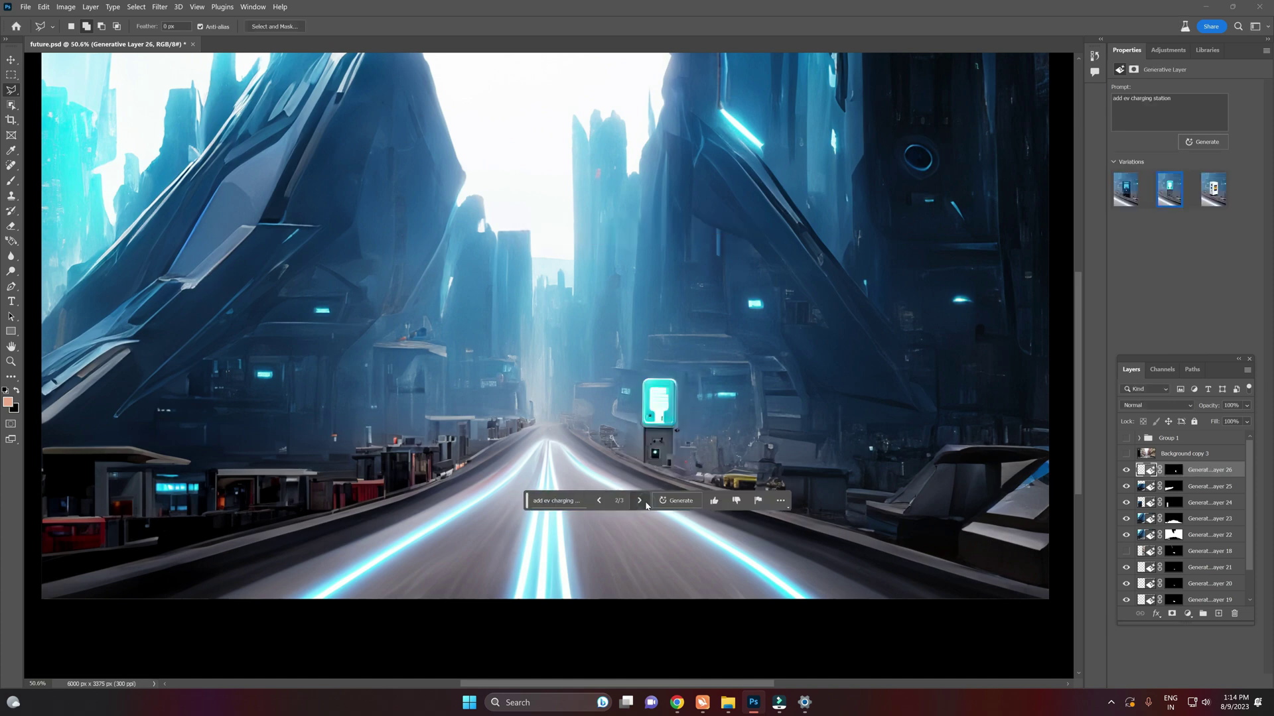
click(640, 501)
click(644, 503)
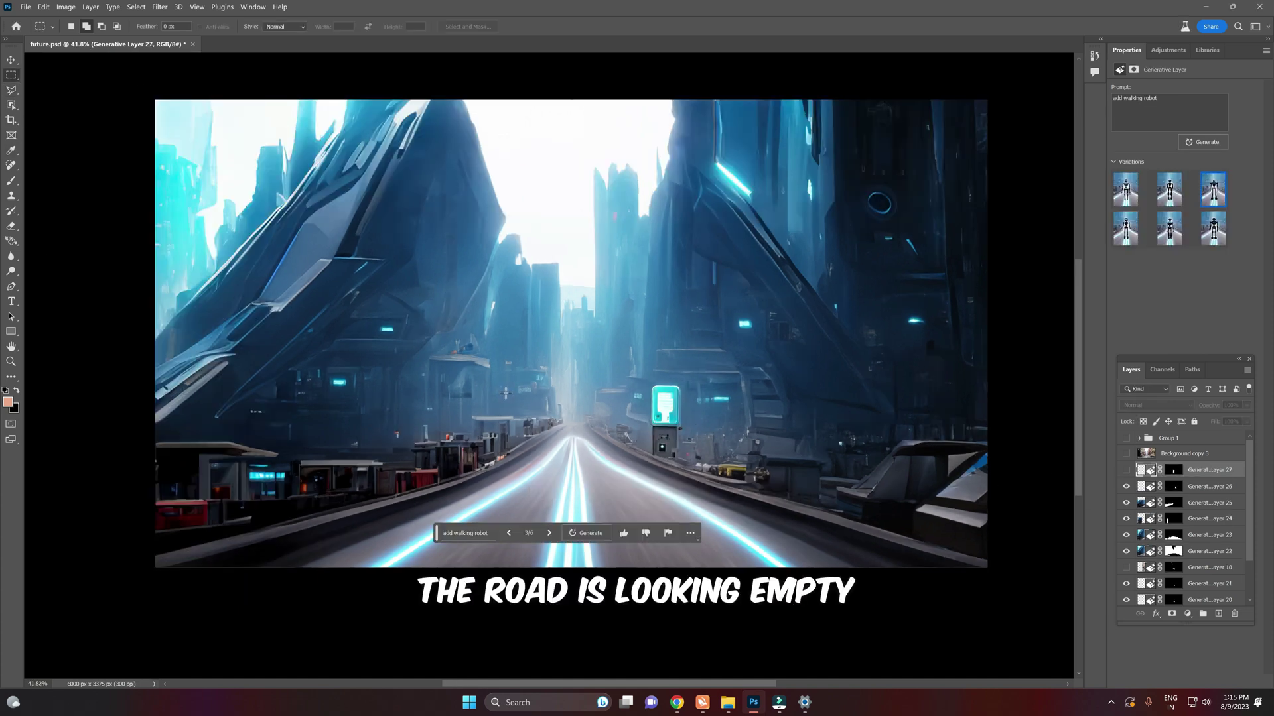
Step: Marquee-select a tall area over the road's left lane, generate "add walking robot", and keep the third variation
drag(506, 393, 533, 508)
key(ctrl+d)
drag(422, 395, 486, 568)
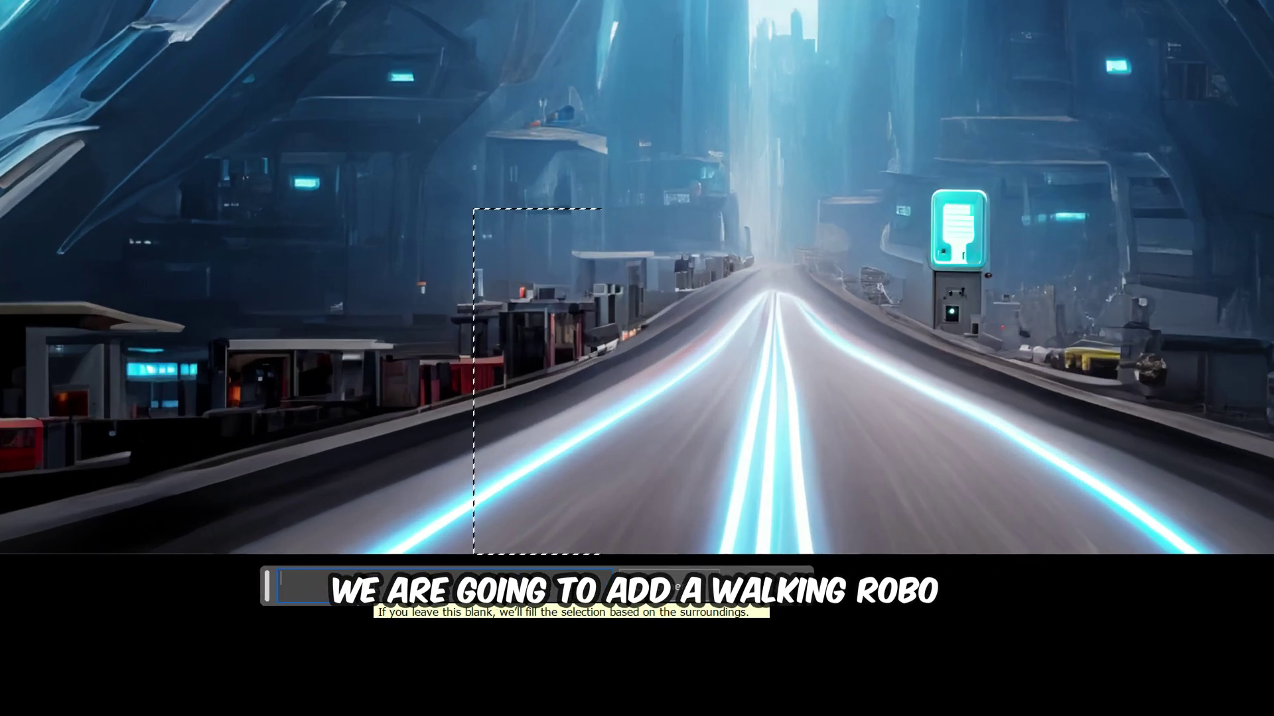
text(ad)
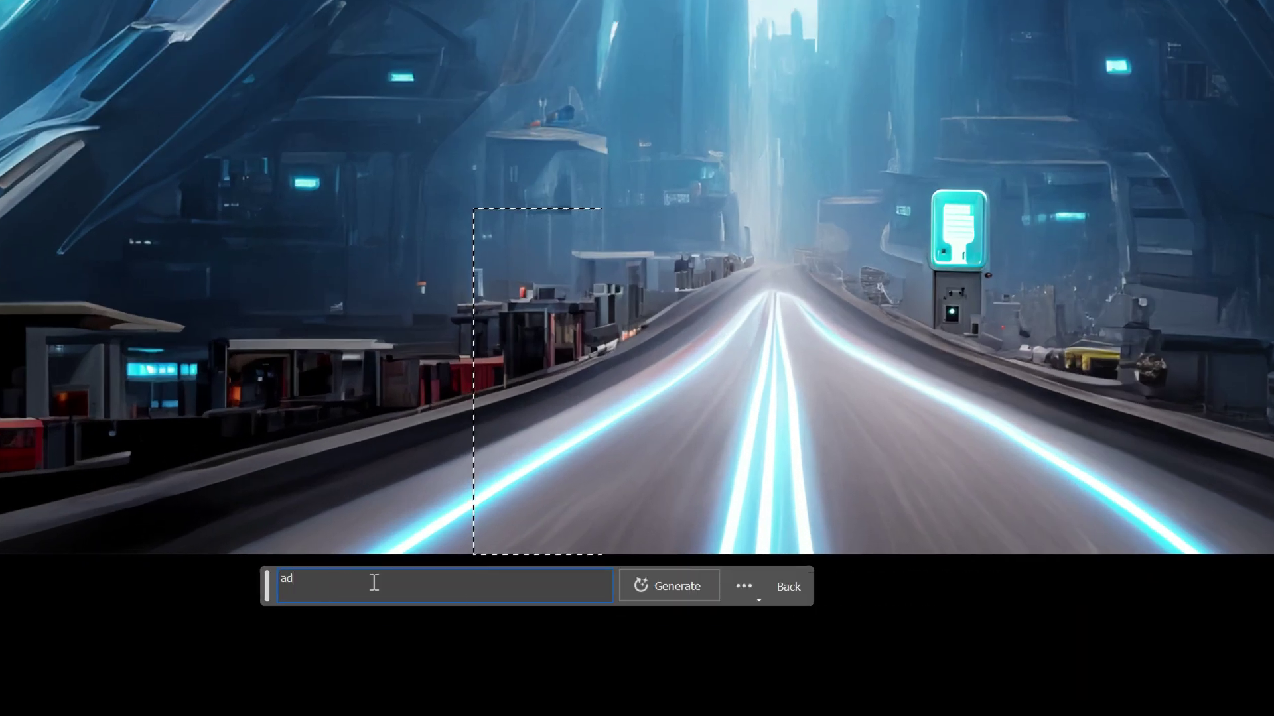
text(d walking robot)
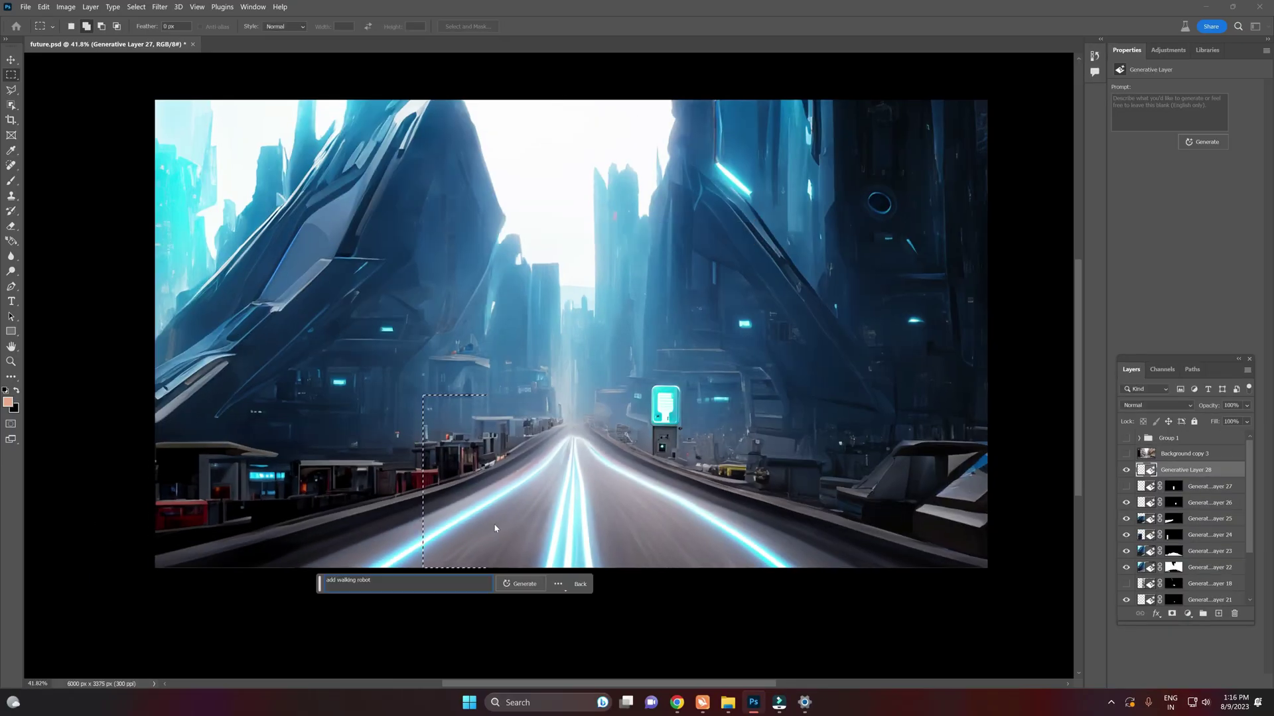
click(437, 584)
click(437, 584)
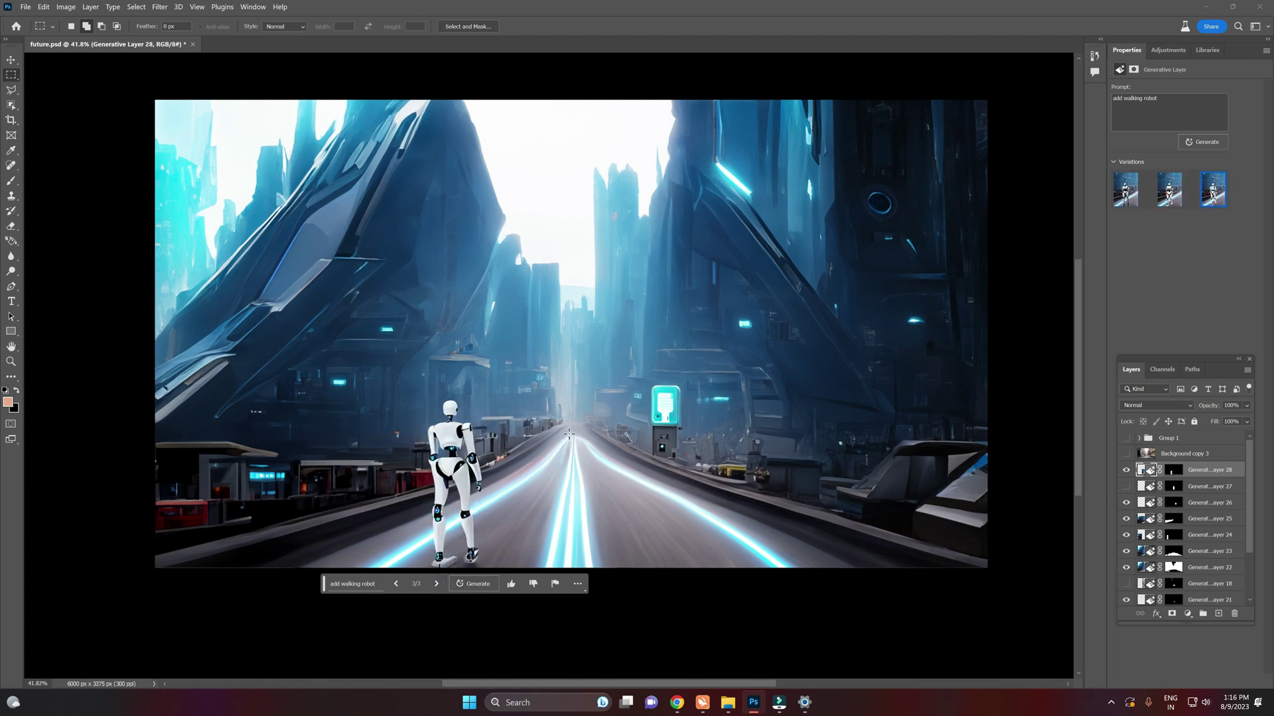
Step: Marquee-select the middle of the road and generate a fill with the prompt "add futuristic car or road"
drag(522, 370, 643, 537)
click(499, 554)
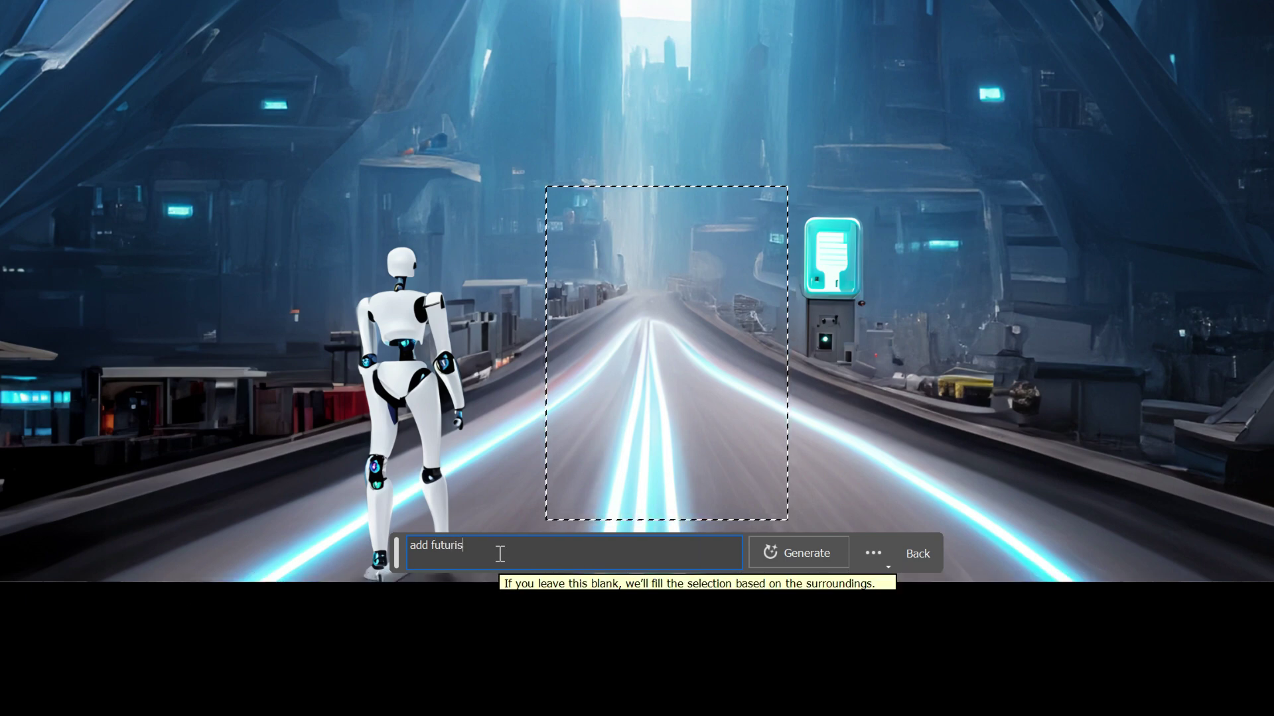
text(ar...)
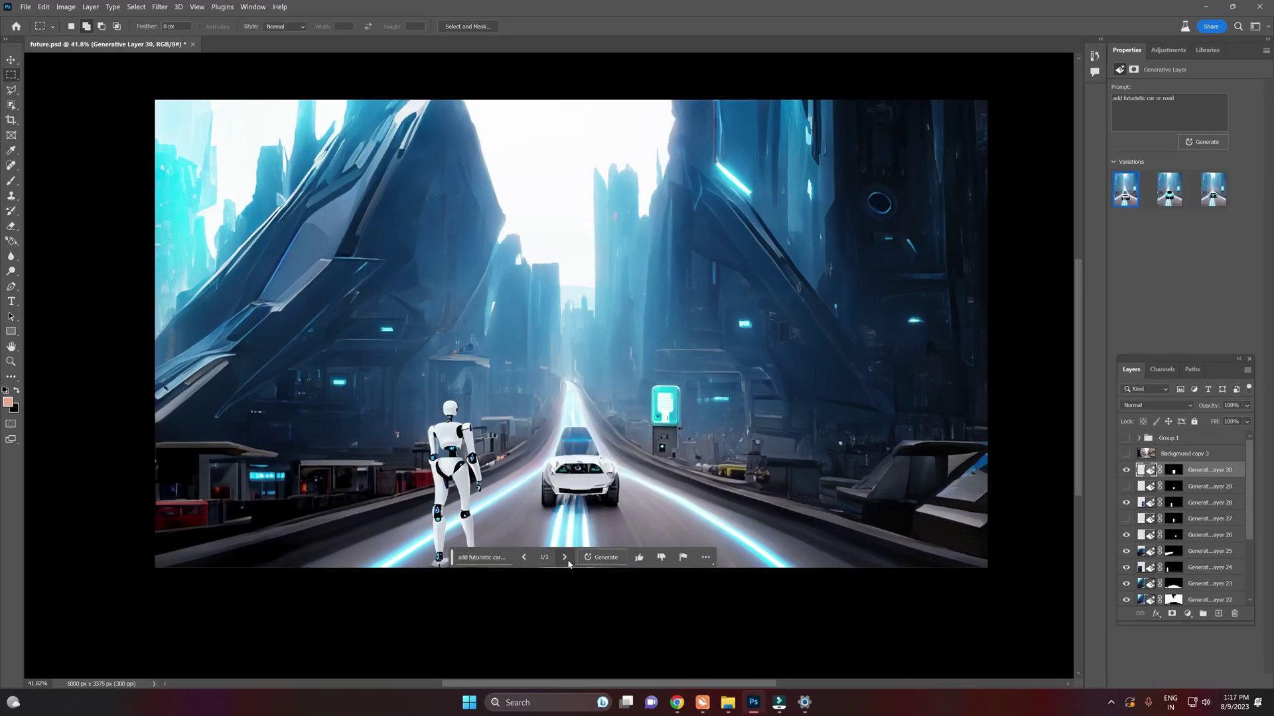
Step: Compare the generated car variations, toggle the car layer's visibility, and keep the third one, the low black-and-turquoise car
click(566, 559)
click(566, 558)
click(1126, 471)
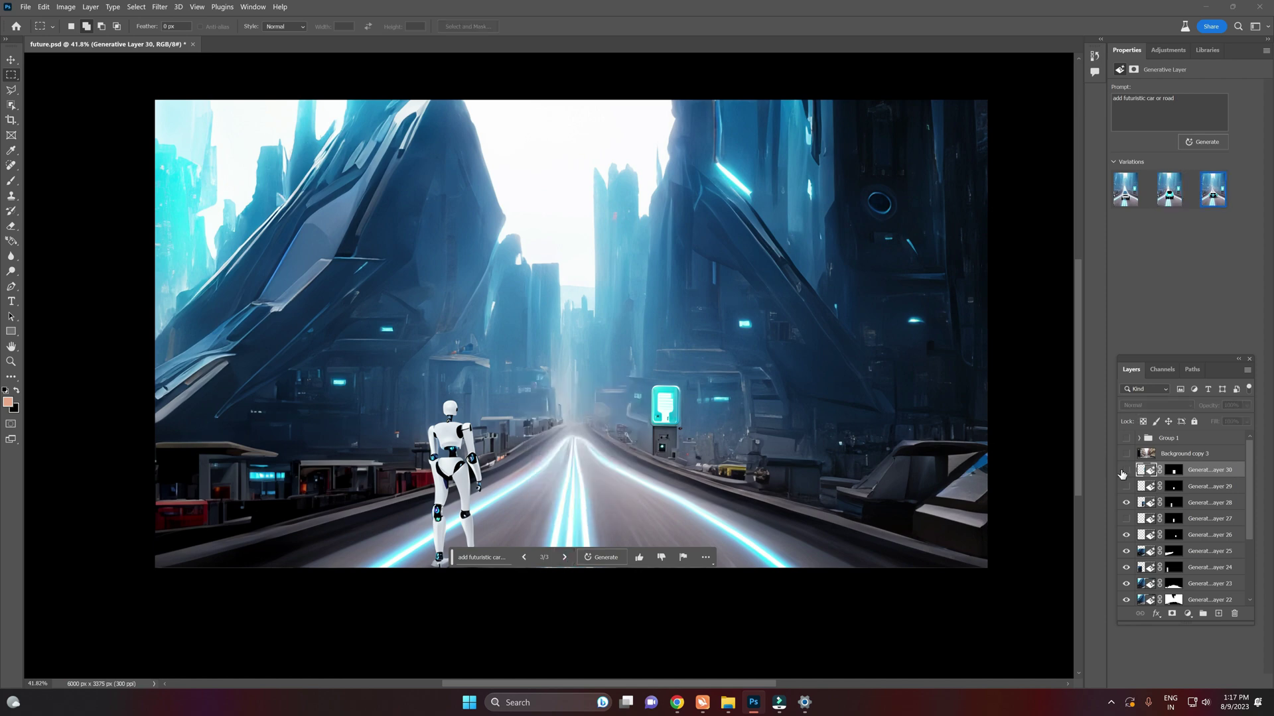
click(1125, 470)
click(1126, 471)
click(1126, 470)
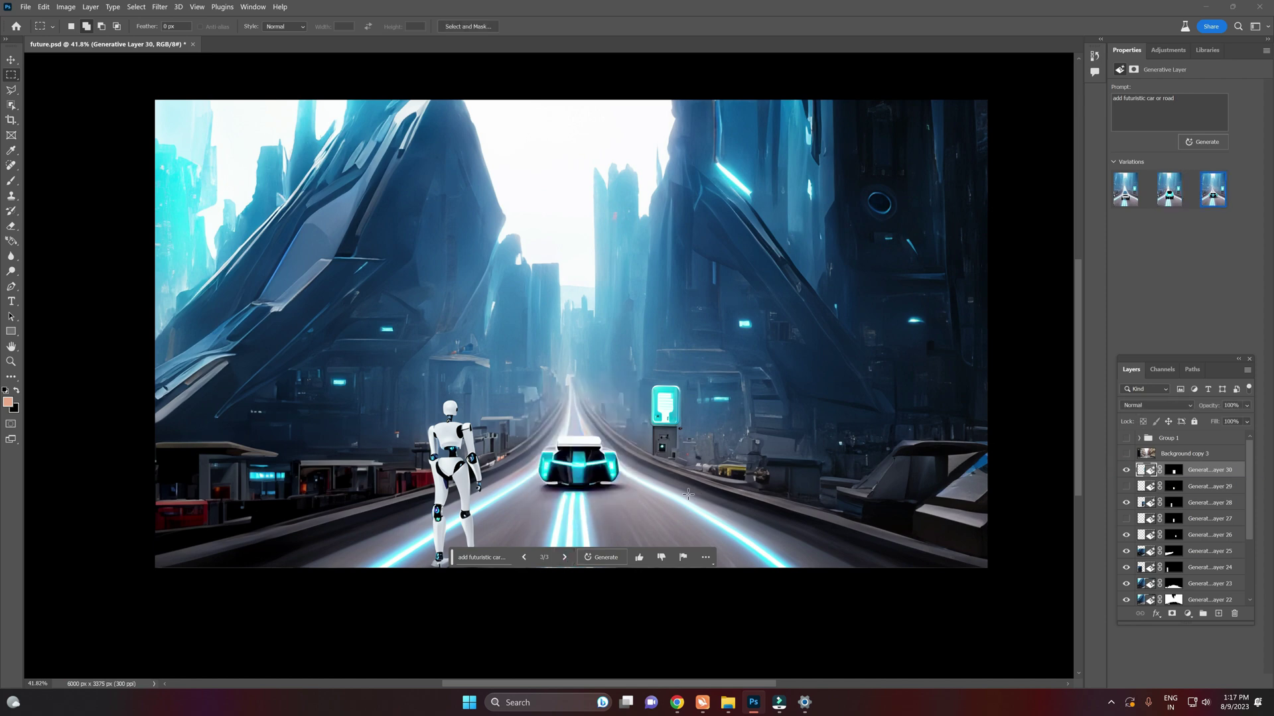
click(524, 559)
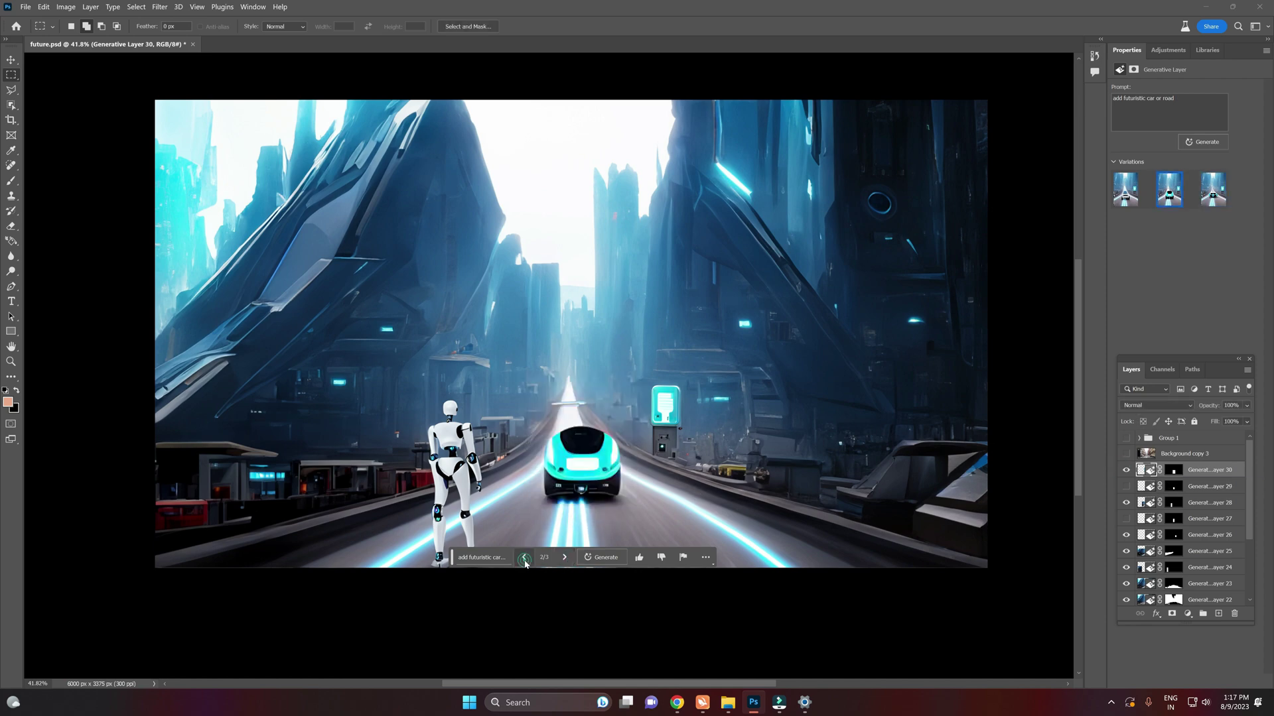
click(565, 559)
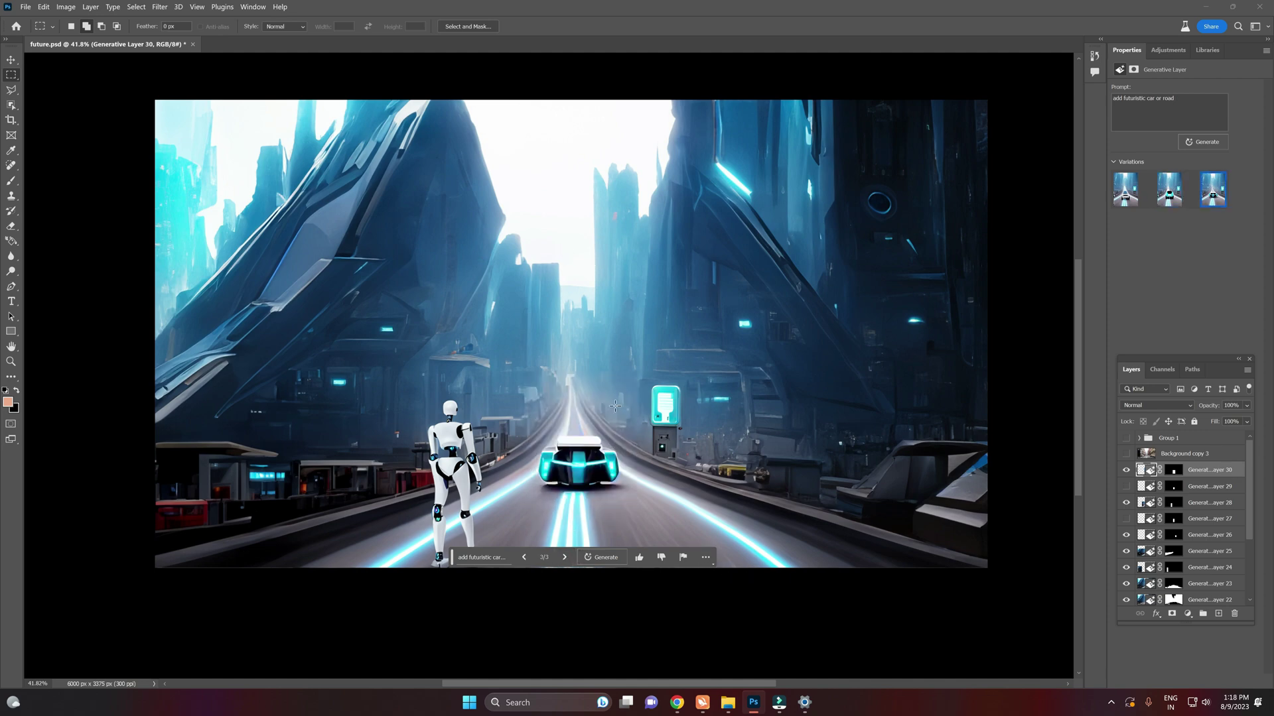
Step: Marquee-select the sky between the two large buildings, generate "add futuristic flying car", and keep the third variation
drag(489, 122, 652, 289)
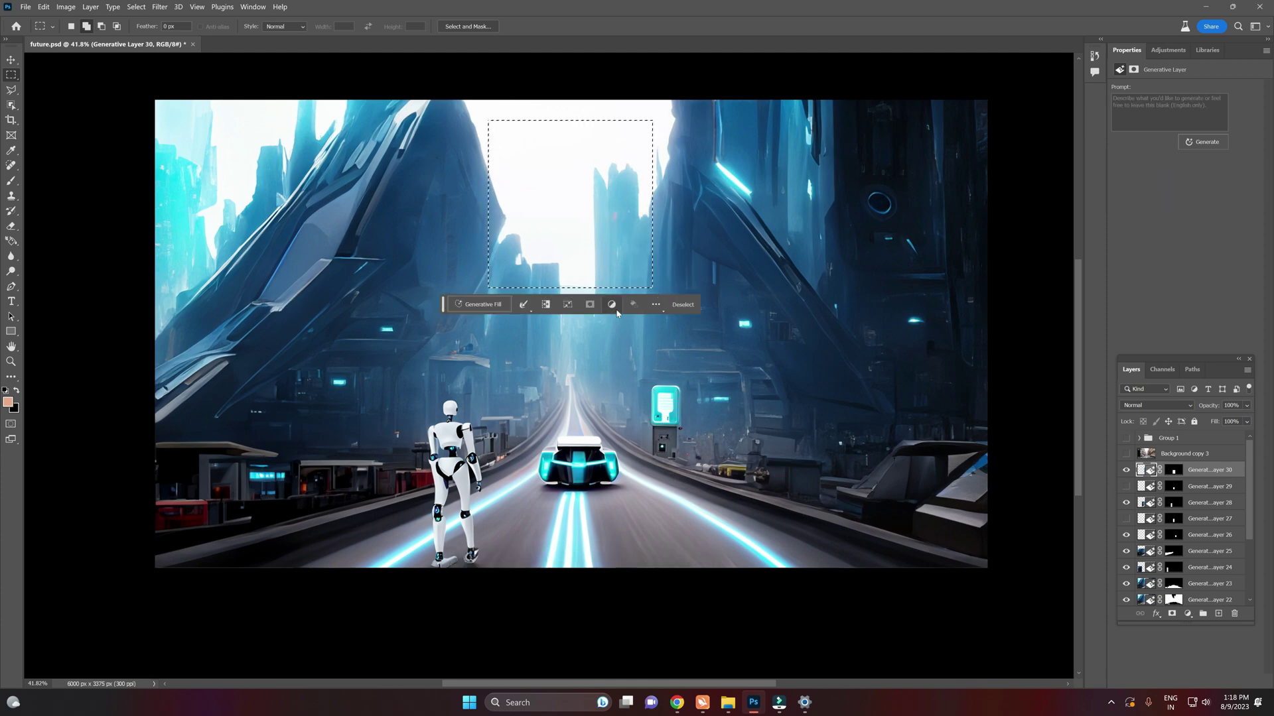
click(478, 304)
text(add futuristic )
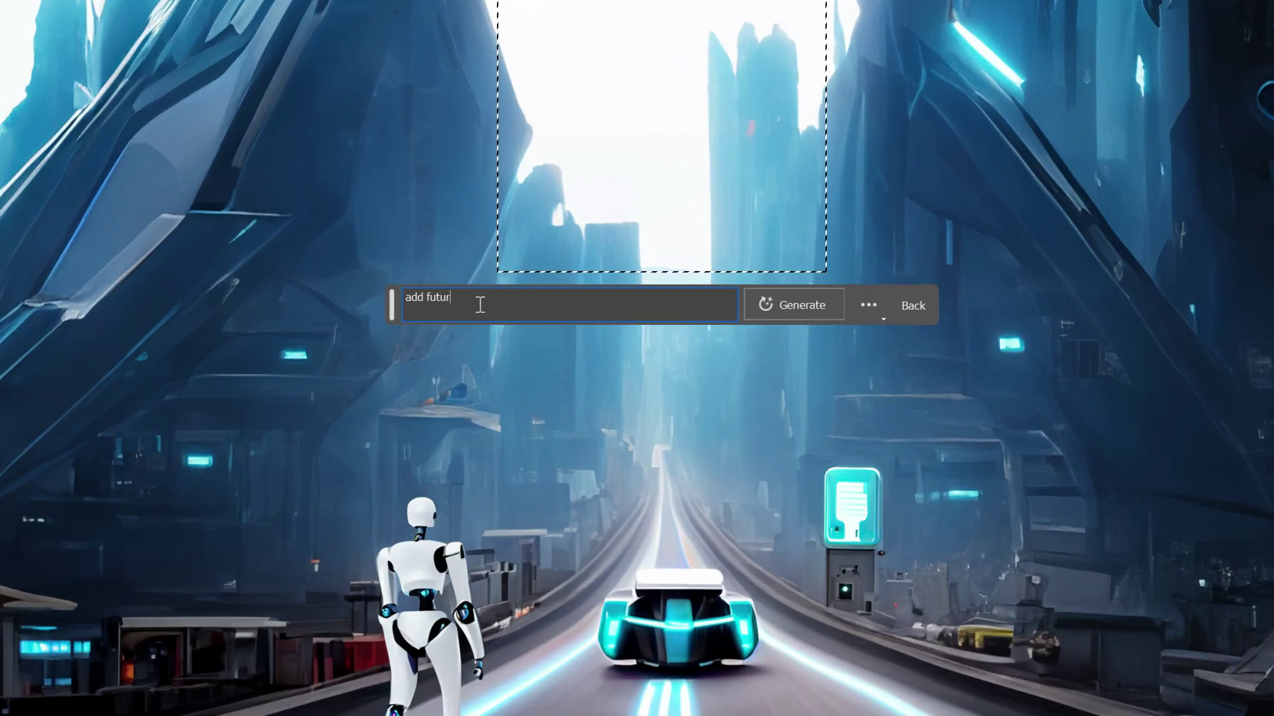
text(flying car)
key(Return)
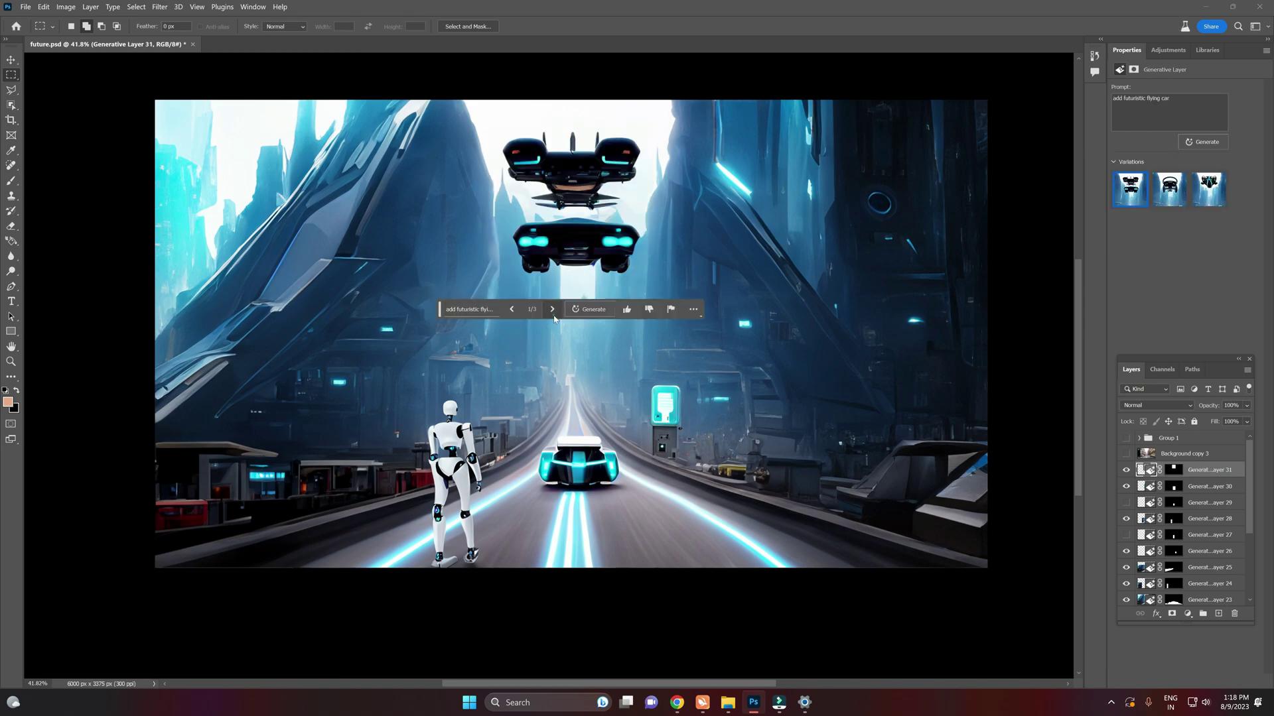
click(552, 309)
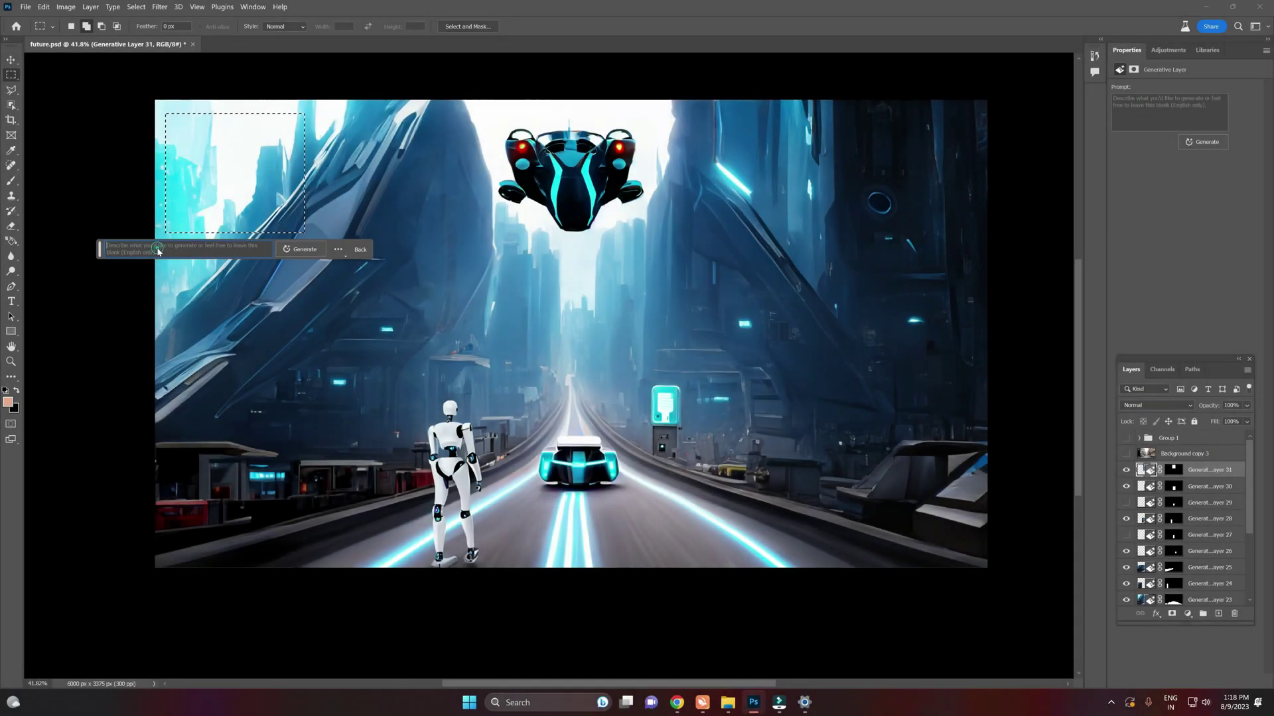
Step: Generate another fill with the prompt "add futuristic flying car" in the selected upper-left sky area
text(ad)
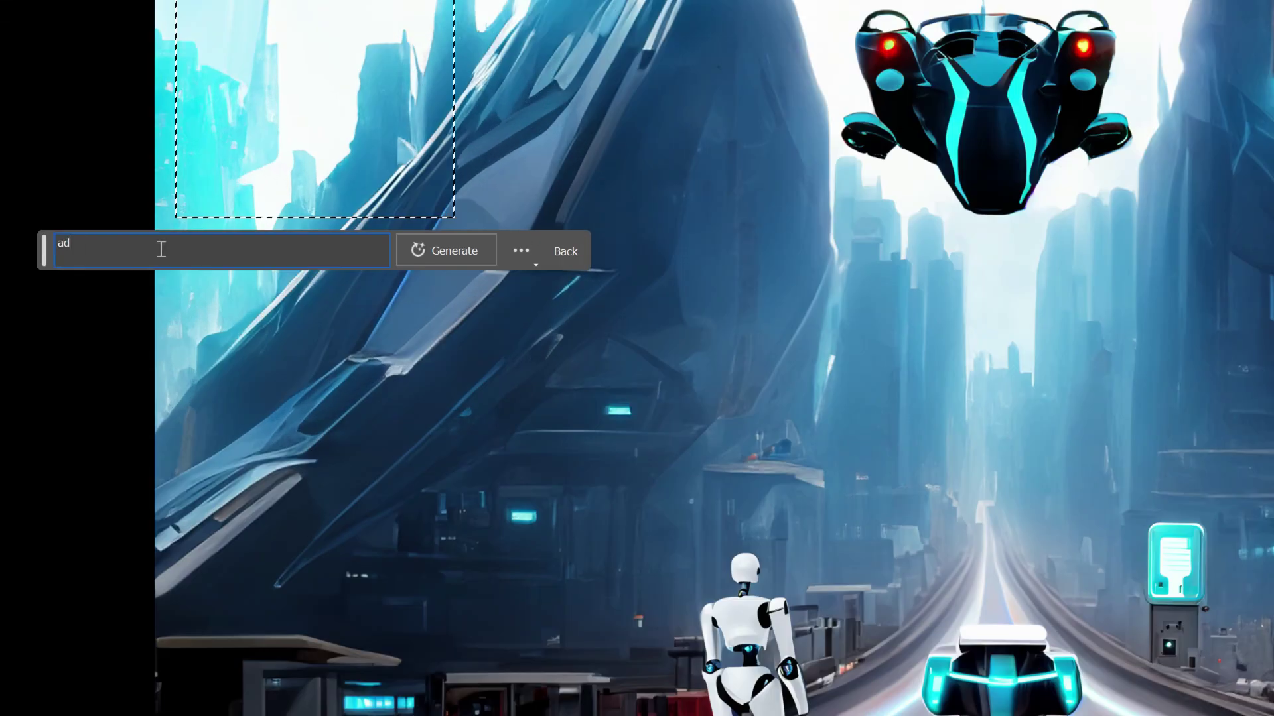
text(d futuristic flying car)
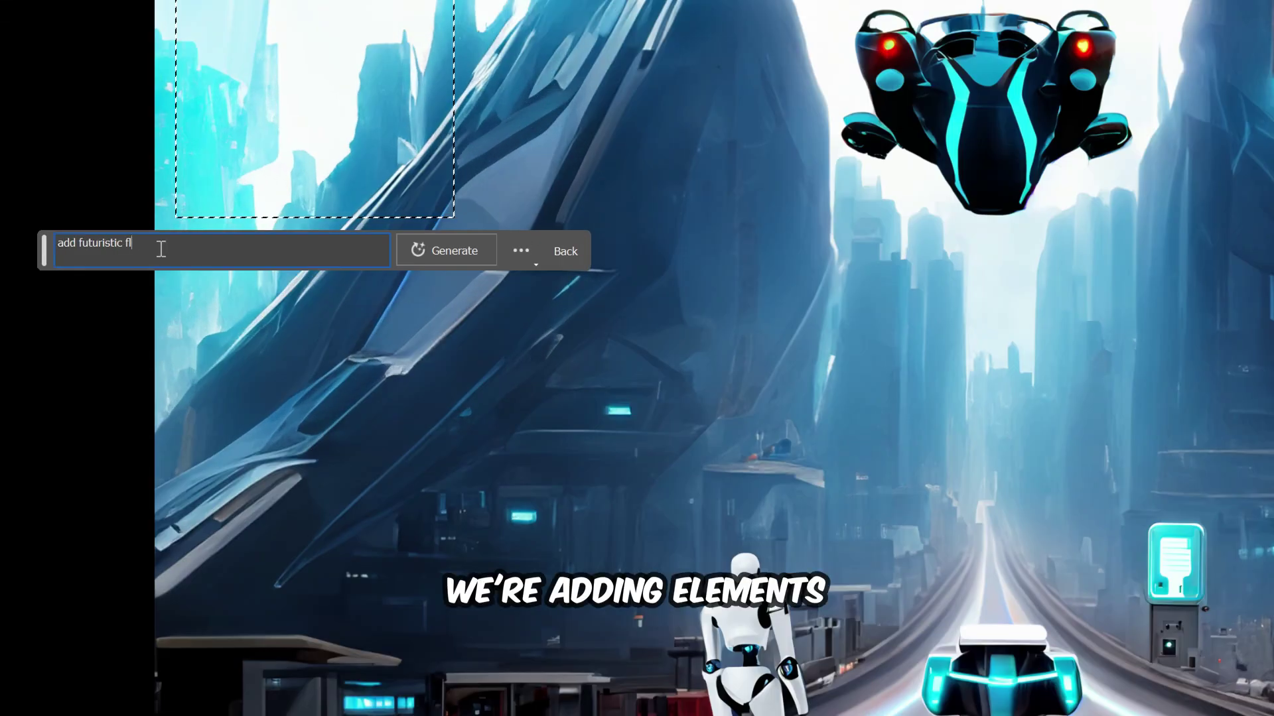
key(Return)
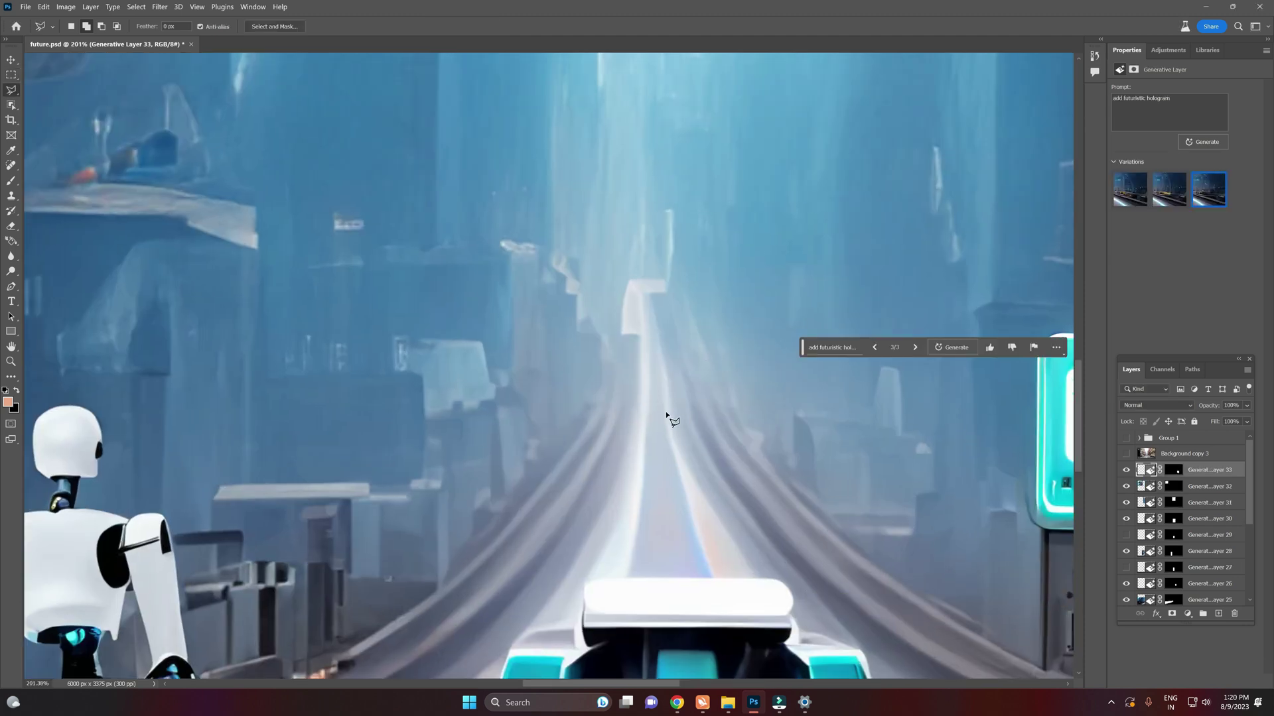
Step: Outline a small patch of the distant road with the Polygonal Lasso and generate "add futuristic car" in it
click(636, 413)
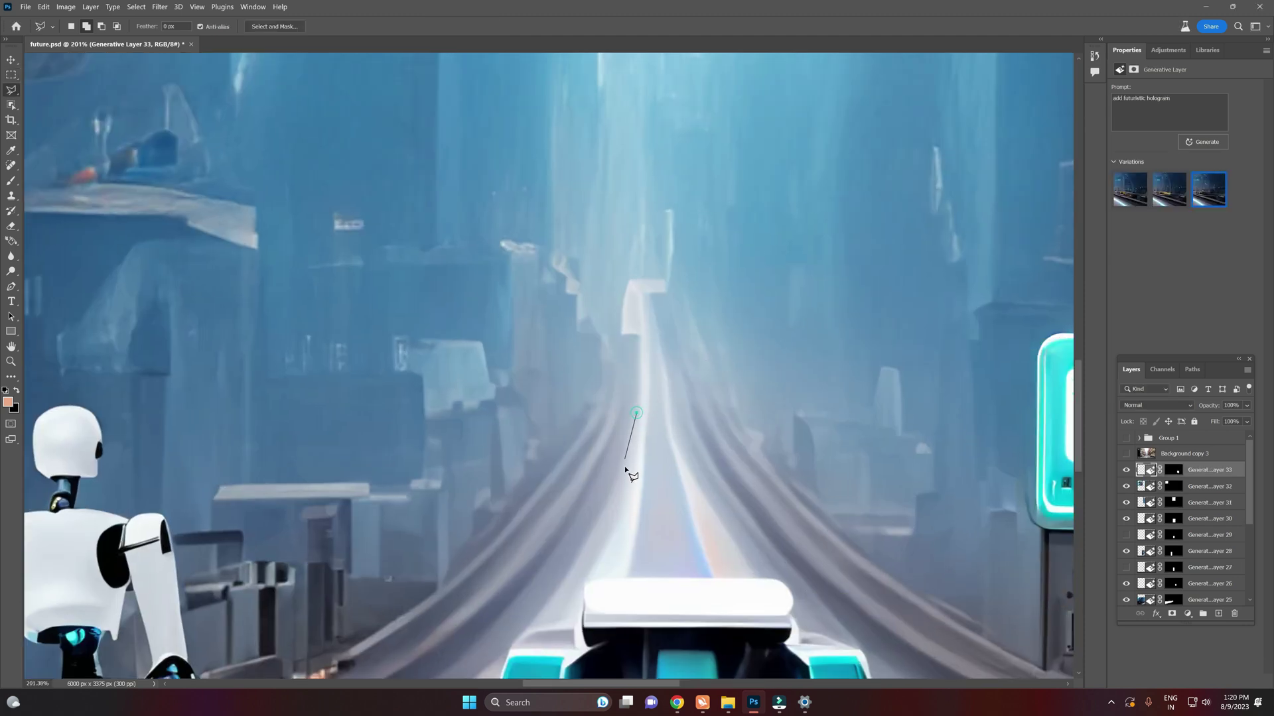
double_click(669, 410)
click(569, 496)
text(ad)
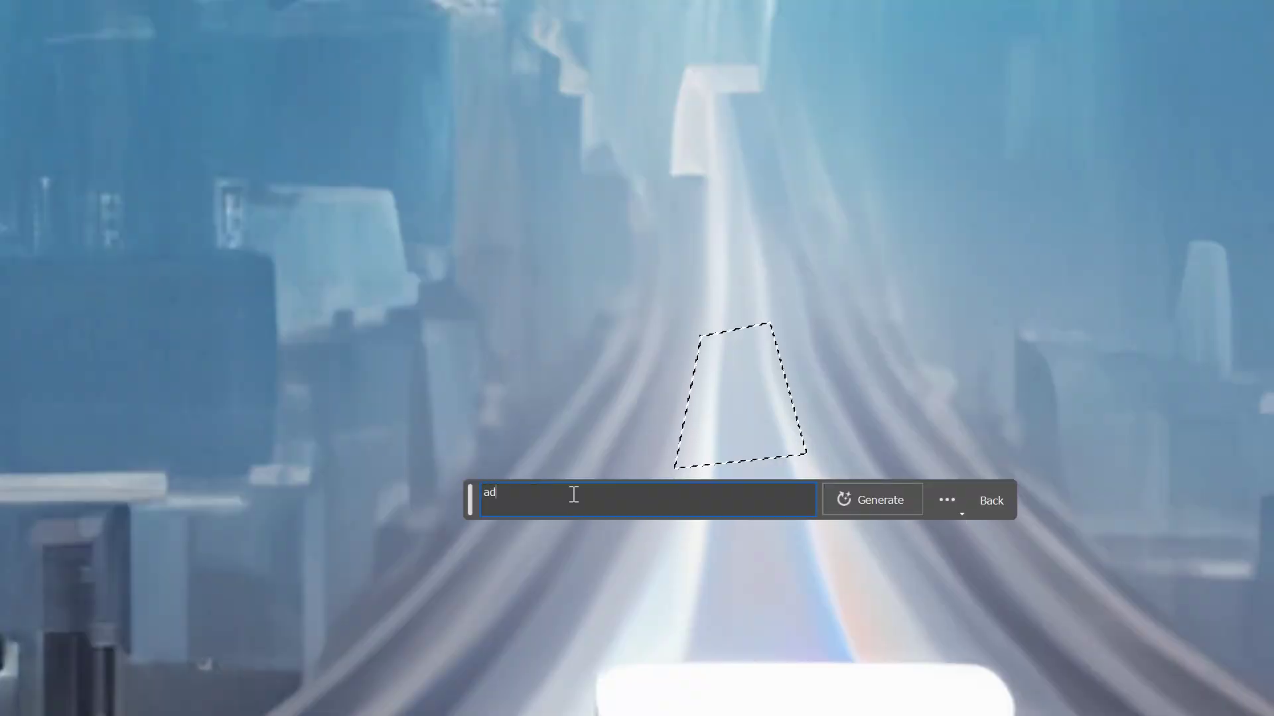
text(d futuristic car)
key(Return)
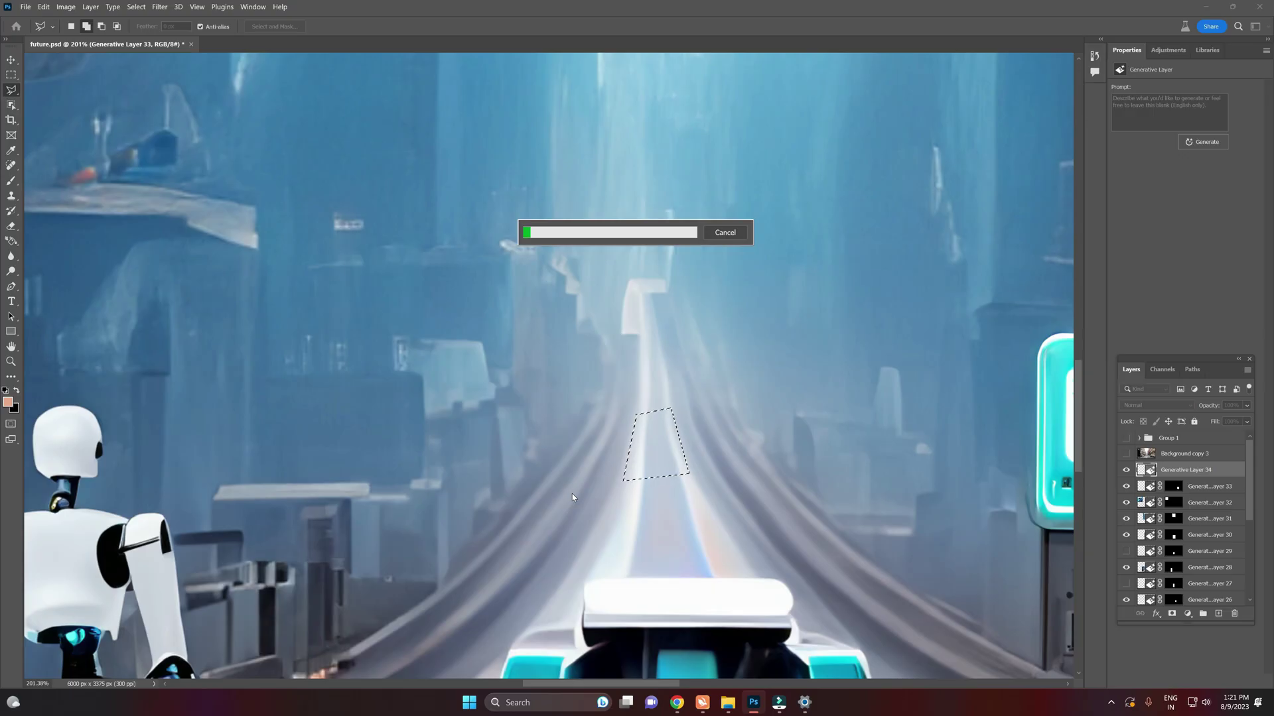
scroll(658, 357, down, 5)
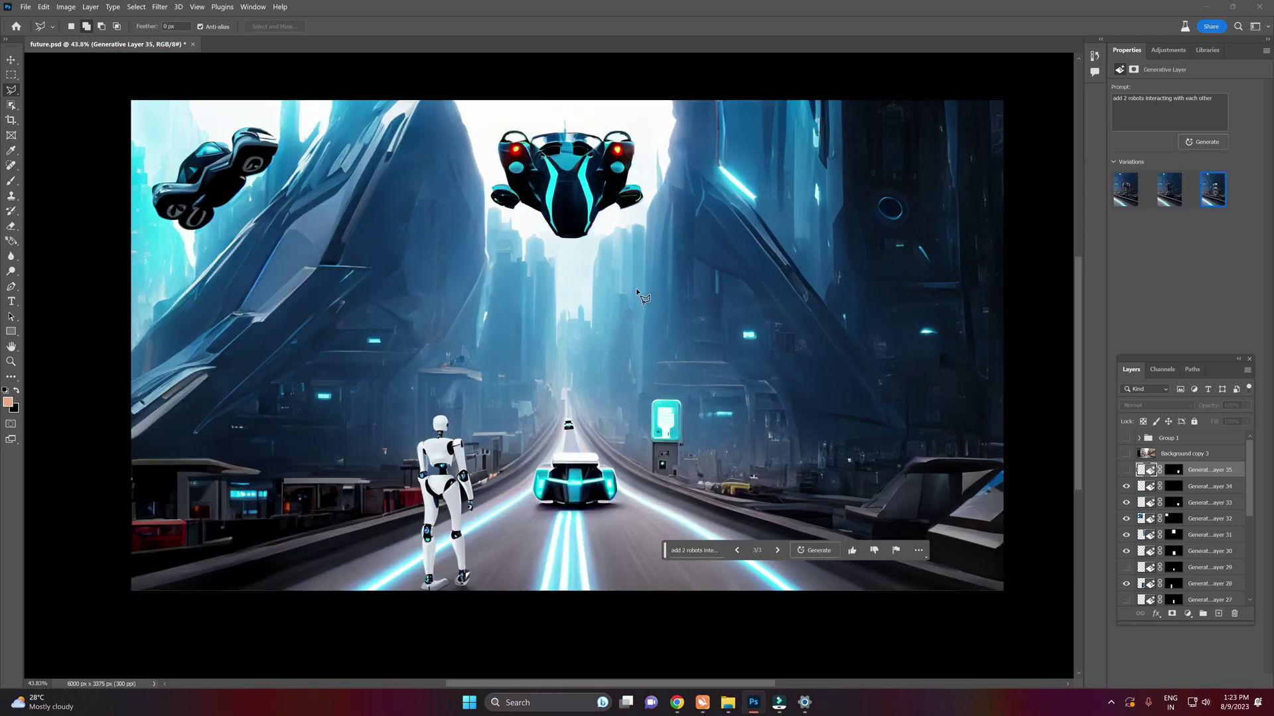
Step: Outline a tall upright patch on the building beside the road with the Polygonal Lasso, generate "add led screen", and keep the second variation
click(664, 279)
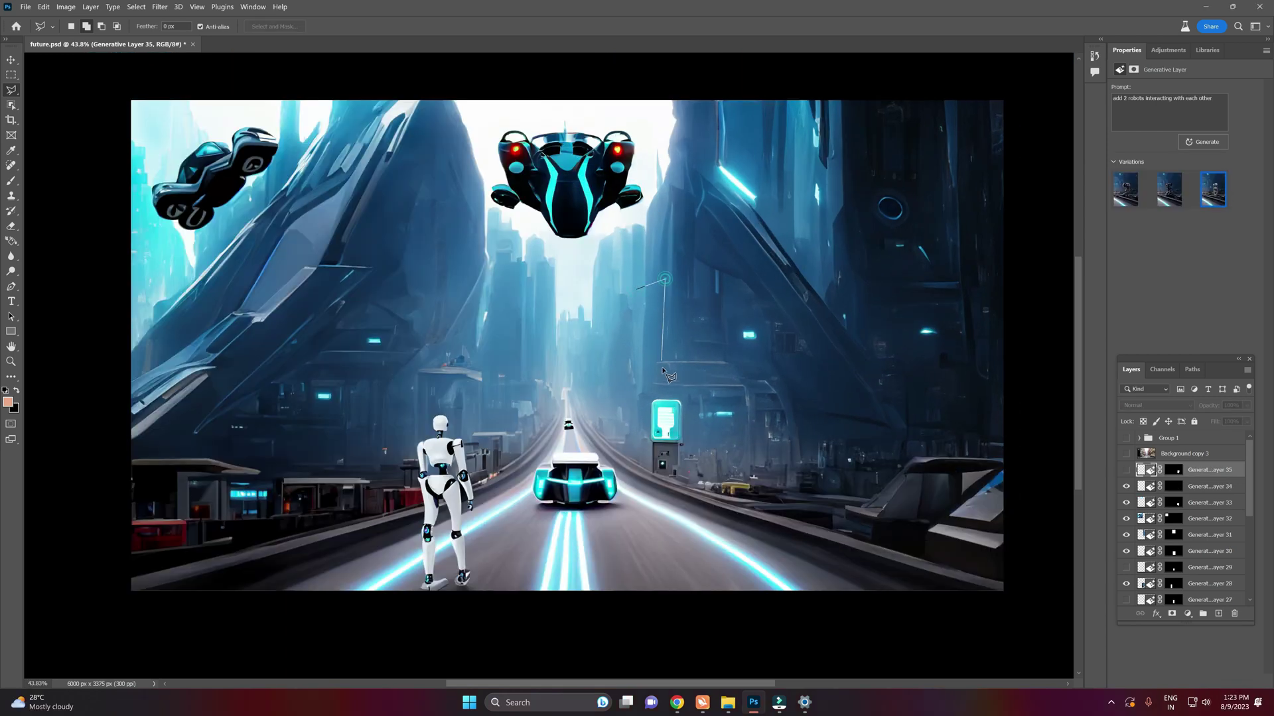
click(635, 289)
click(562, 396)
text(add le)
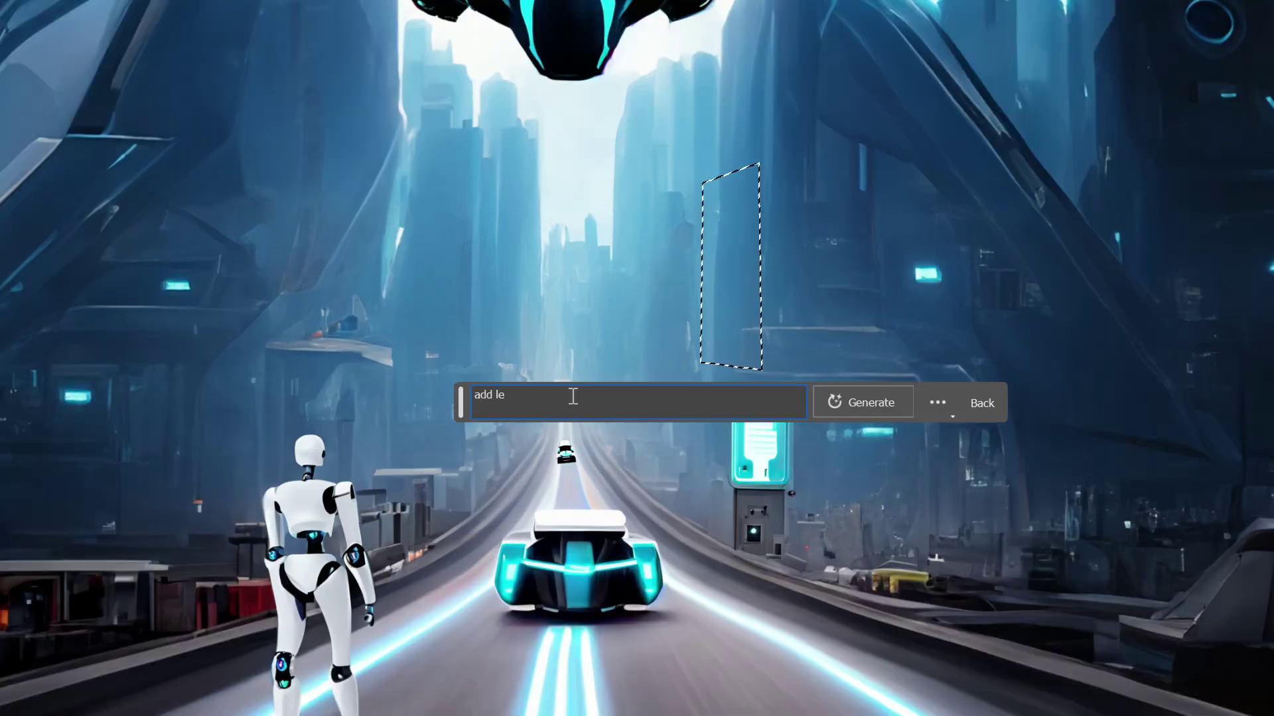
text(d light)
key(Return)
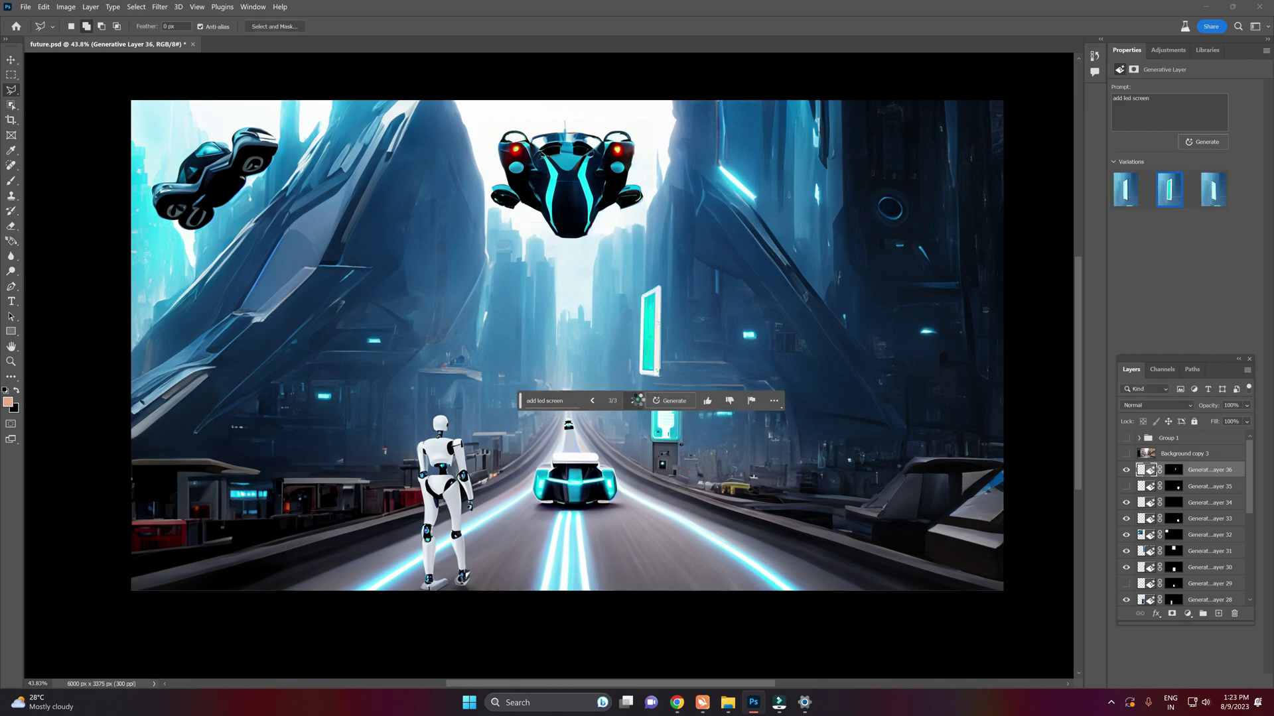
click(593, 401)
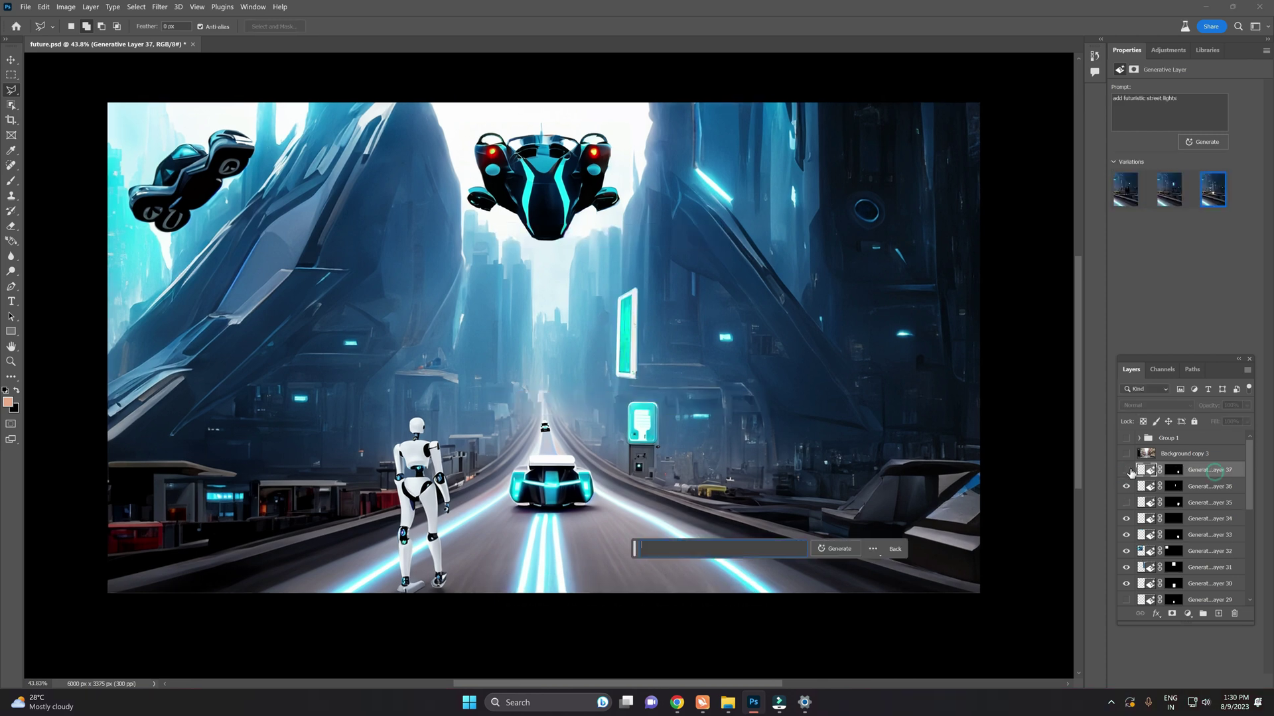
Step: Delete the hidden generative layer holding the two interacting robots, just below the LED screen layer
scroll(1153, 478, down, 1)
drag(1153, 475, 1235, 613)
scroll(765, 423, down, 1)
Step: Enlarge the canvas to 7712 by 4375 pixels, keeping the image centred
click(89, 9)
click(83, 96)
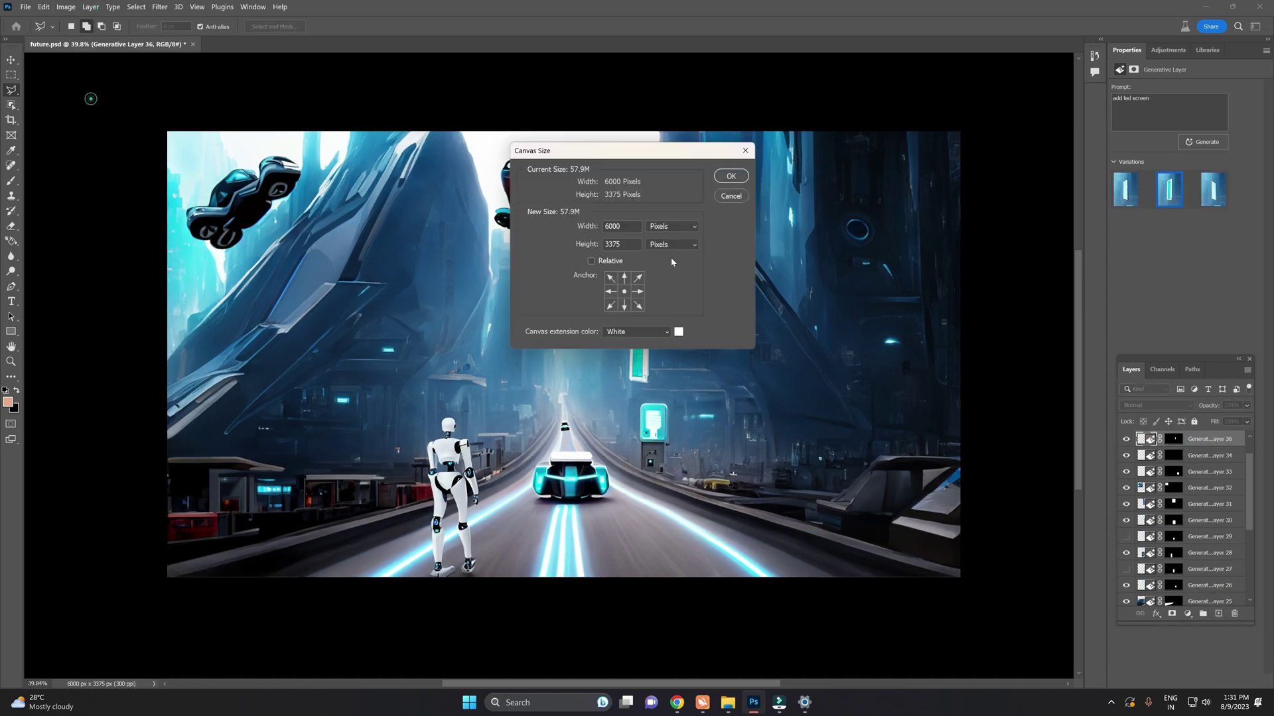
key(BackSpace)
text(7712)
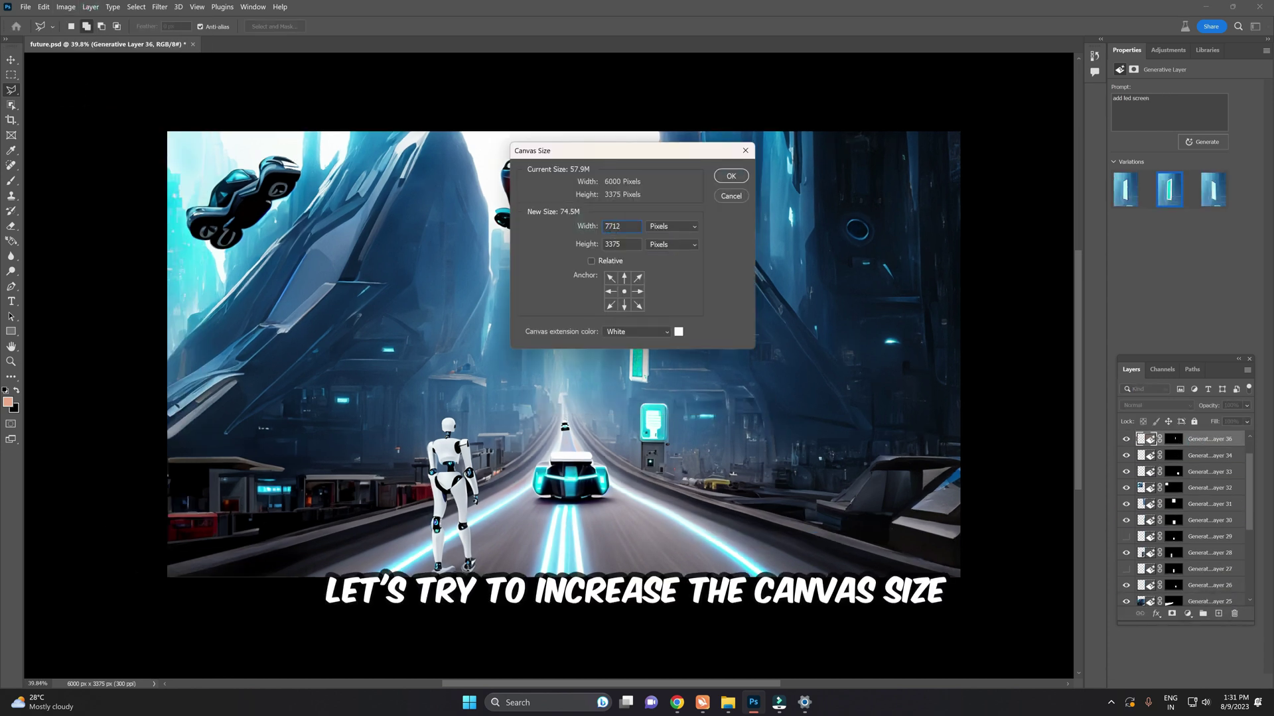
click(606, 245)
click(727, 175)
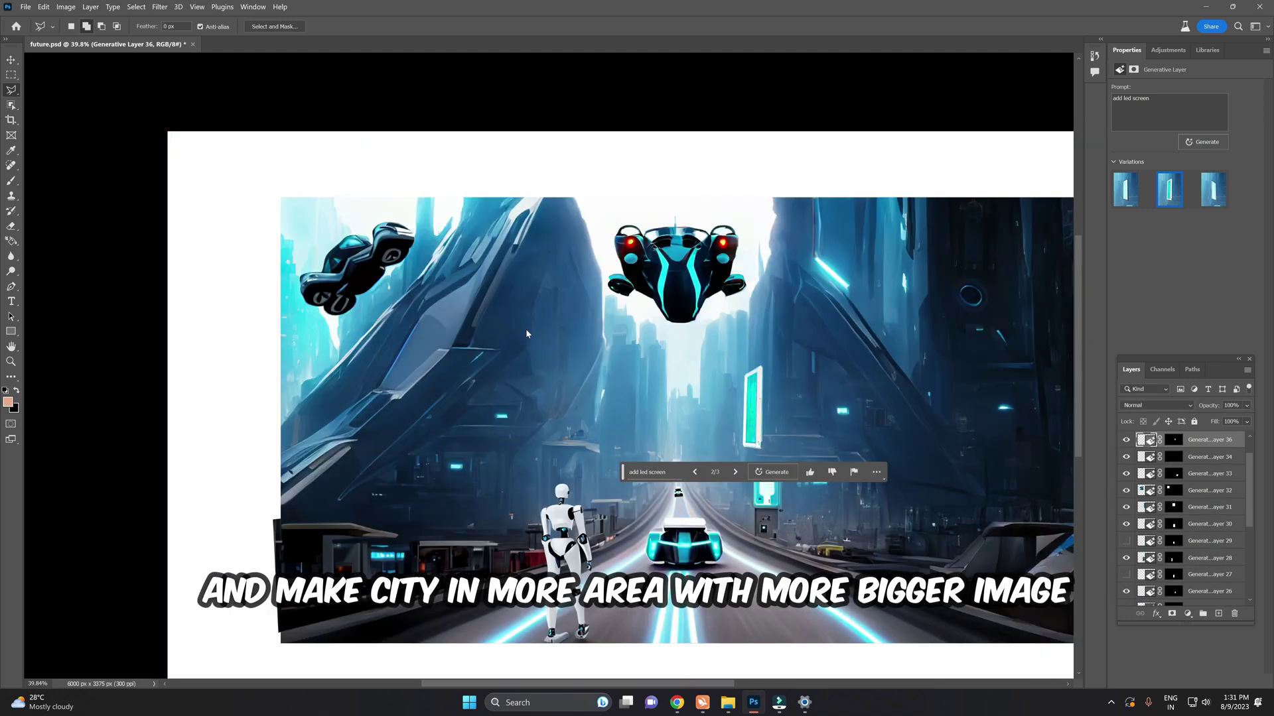
Step: Marquee-select the city image, invert the selection to the white border, and fill it using Generative Fill with an empty prompt
scroll(526, 328, down, 4)
click(11, 75)
scroll(324, 169, up, 1)
drag(324, 170, 911, 504)
click(591, 521)
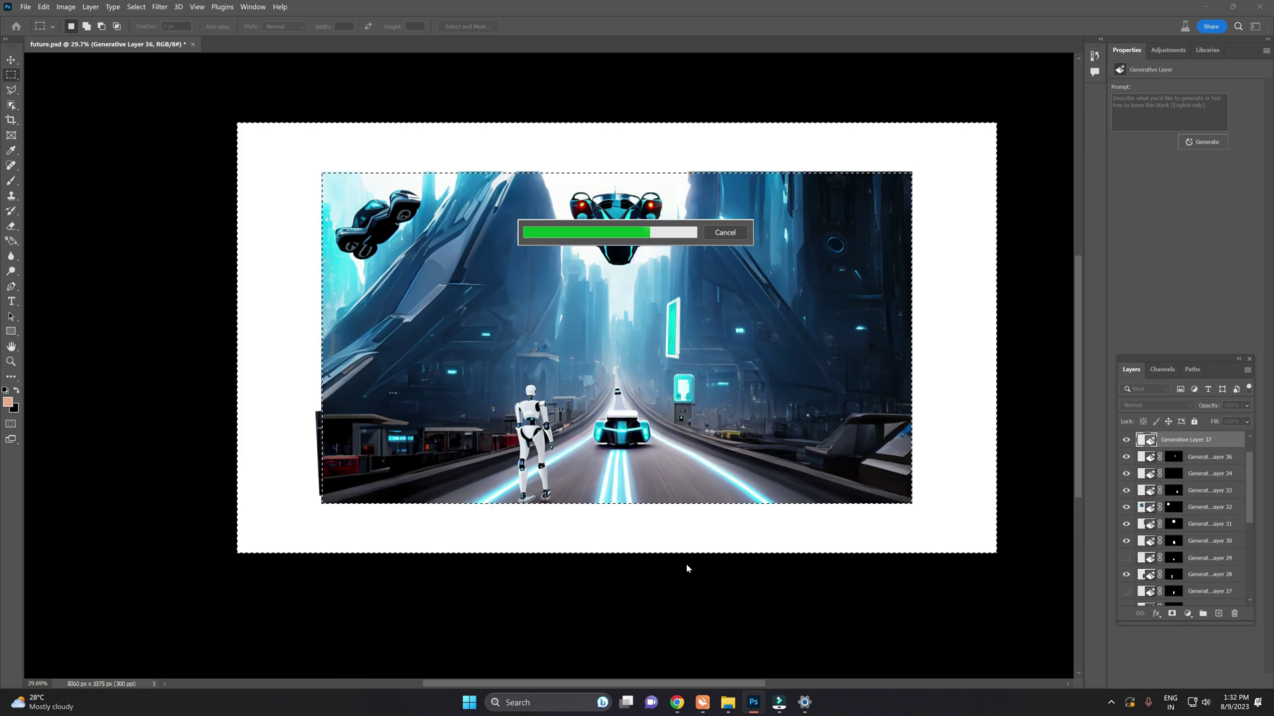
scroll(686, 568, up, 1)
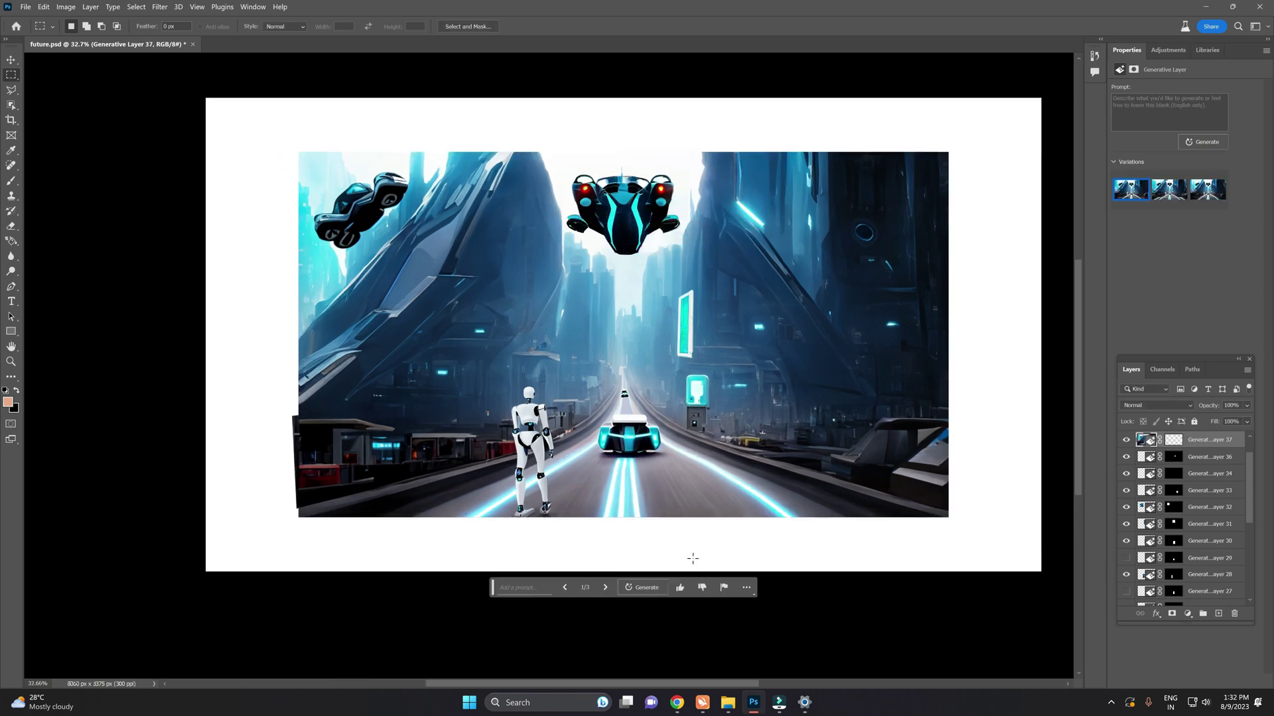
Step: Marquee-select a thin strip over the lower seam, then one over the upper seam, and fill each using Generative Fill with no prompt
drag(250, 505, 1009, 529)
click(536, 545)
click(687, 548)
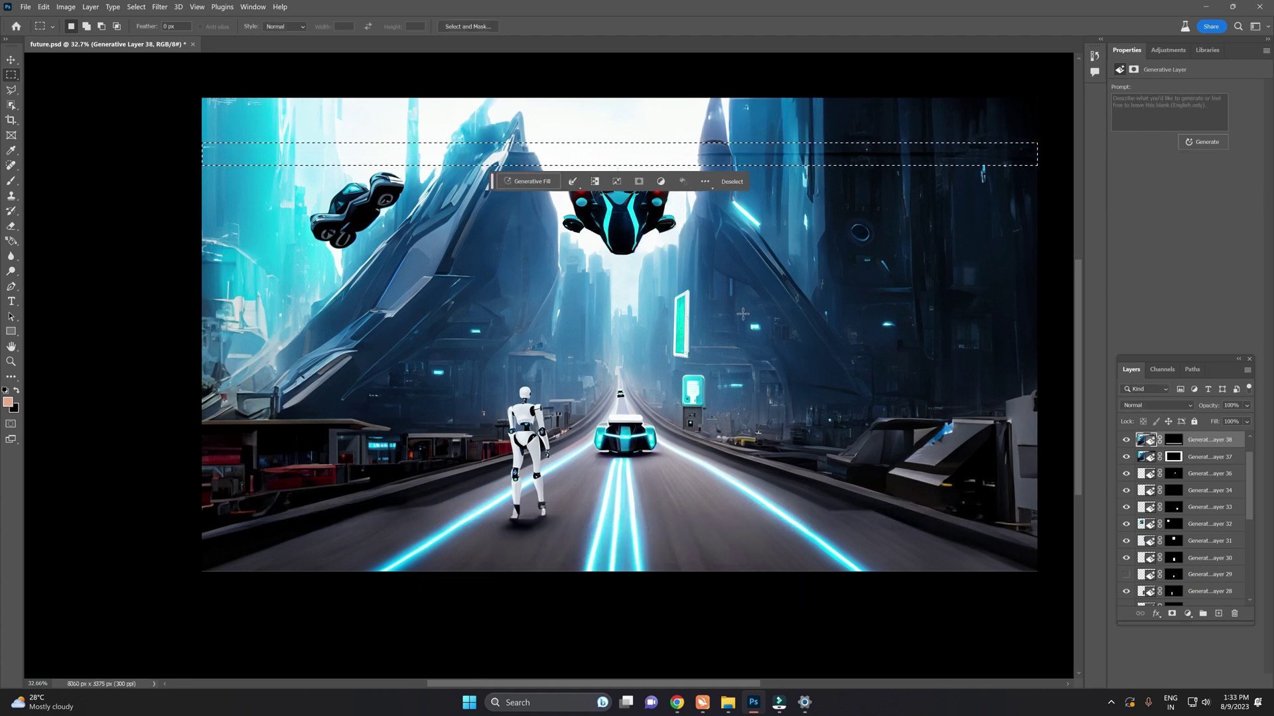
click(530, 181)
click(685, 183)
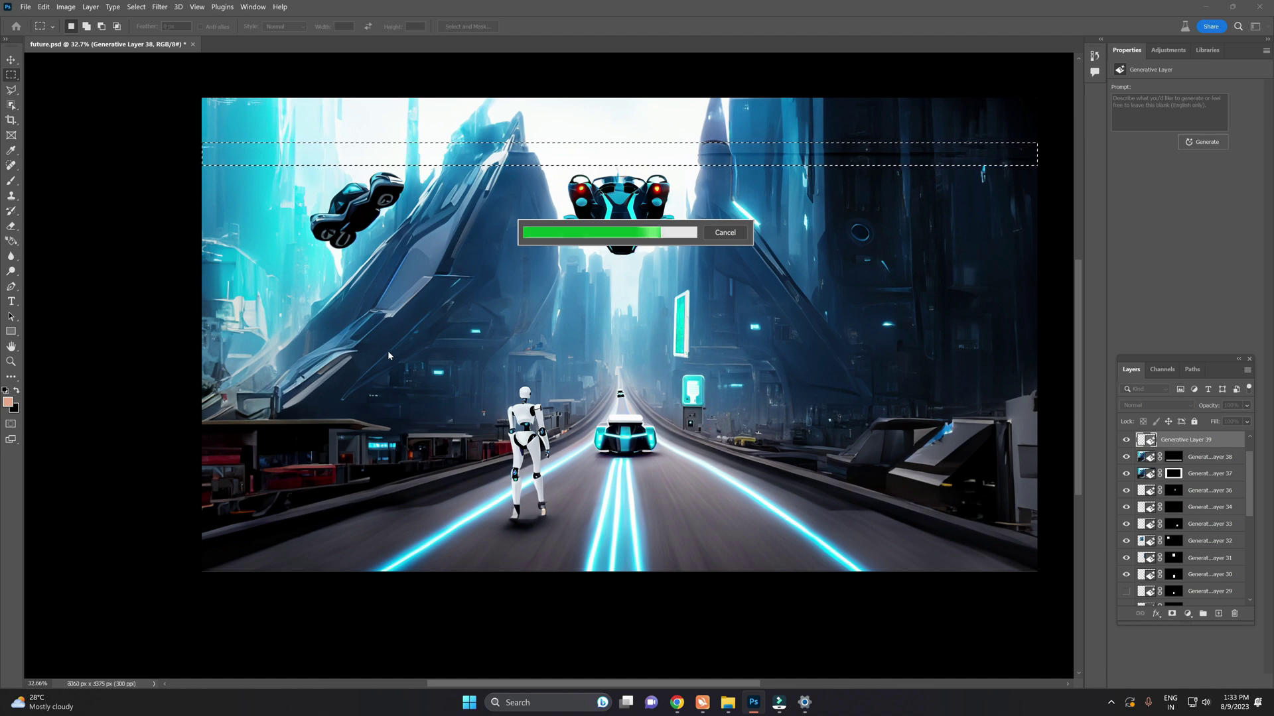
Step: Toggle the visibility of Background copy 3 to compare the original street photo with the expanded city, leaving the photo hidden
click(1126, 454)
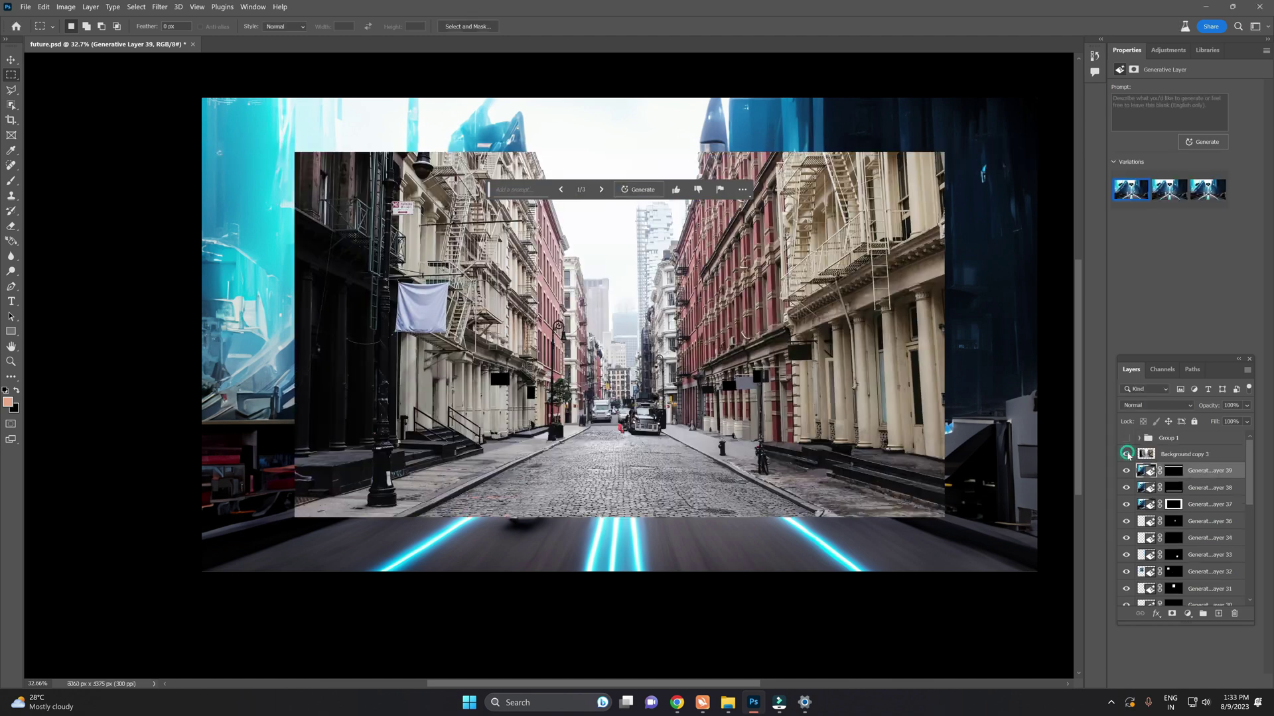
click(1126, 454)
click(1126, 453)
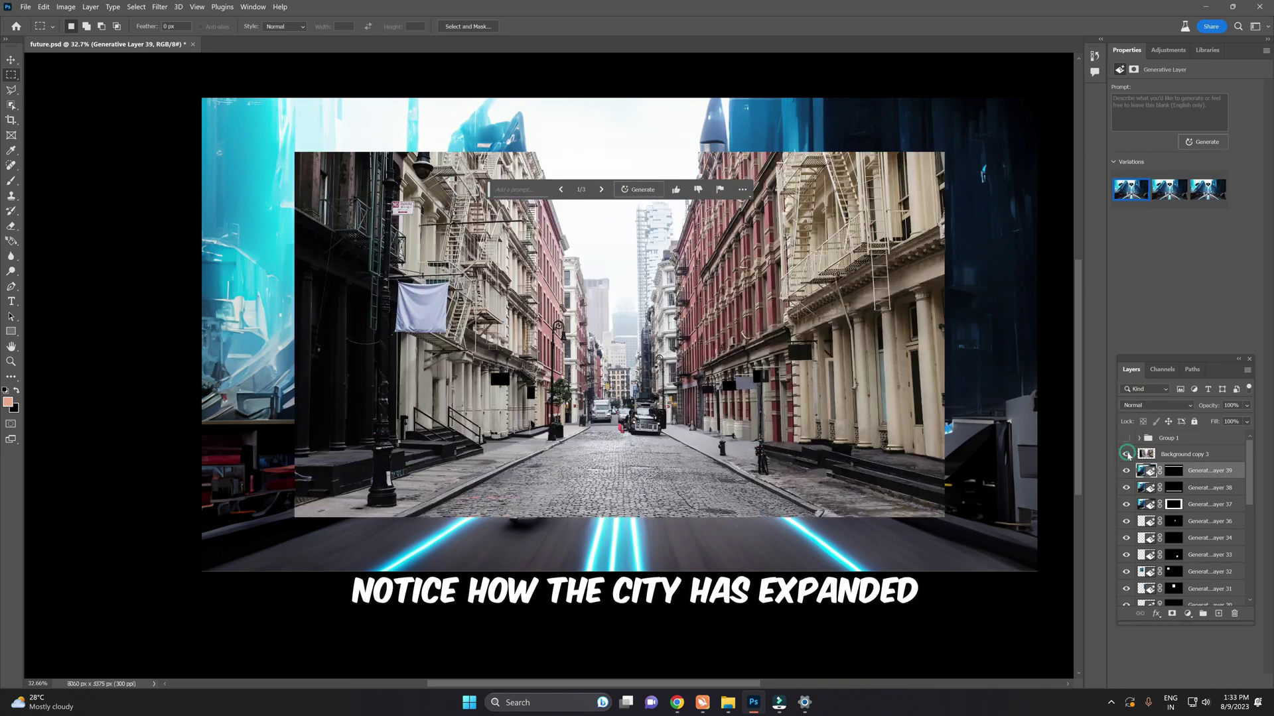
click(1126, 454)
click(1126, 454)
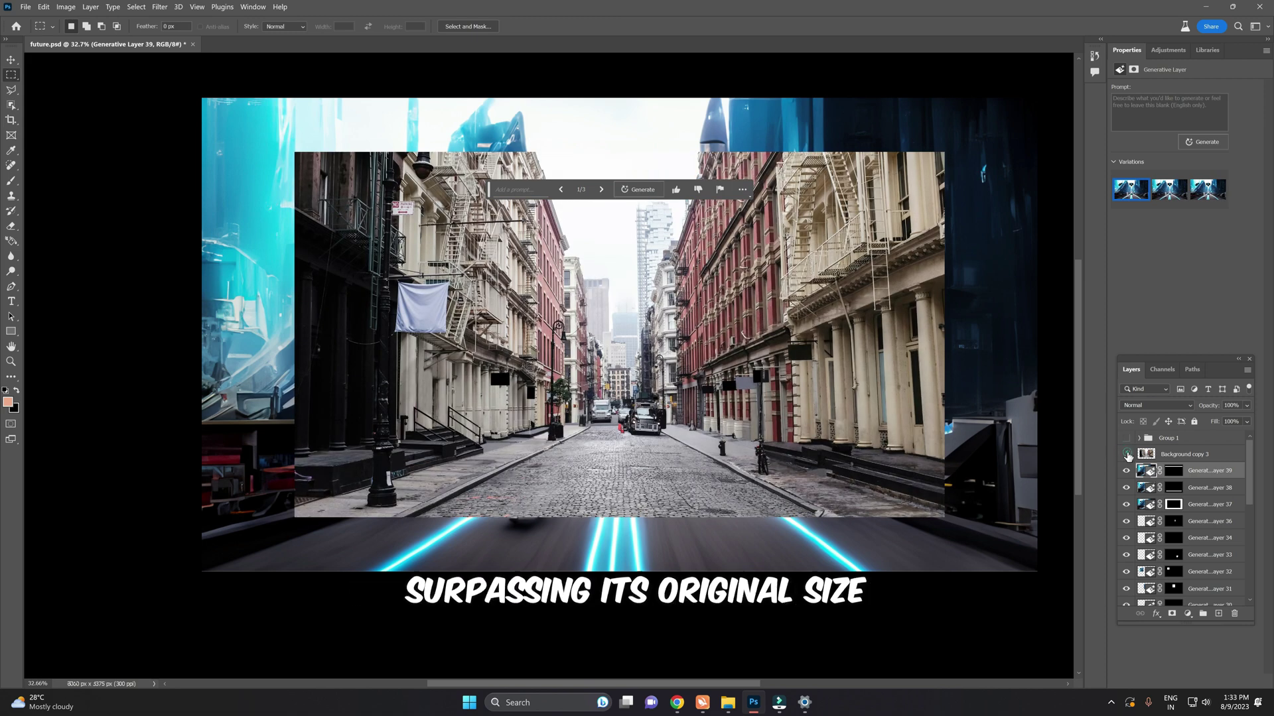
click(1126, 453)
scroll(477, 543, down, 2)
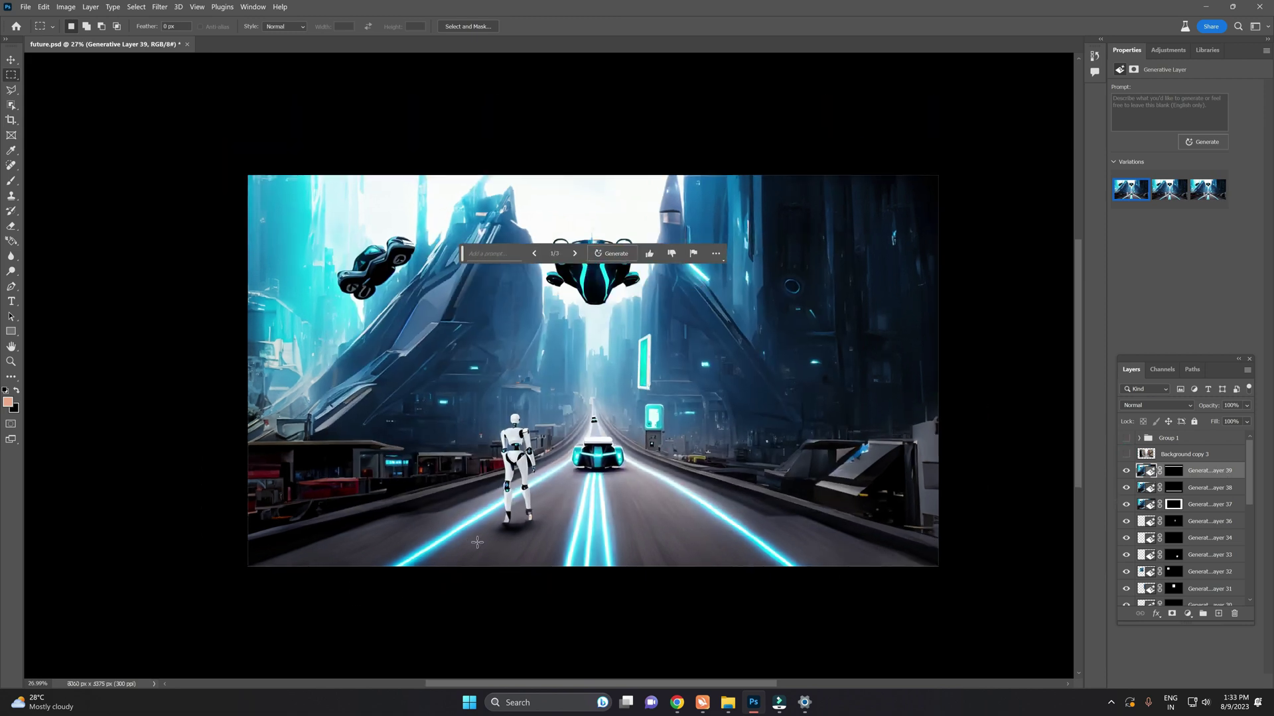
Step: Try grouping the three canvas-expansion generative layers, and undo the grouping
click(1126, 471)
click(1127, 471)
key(ctrl+g)
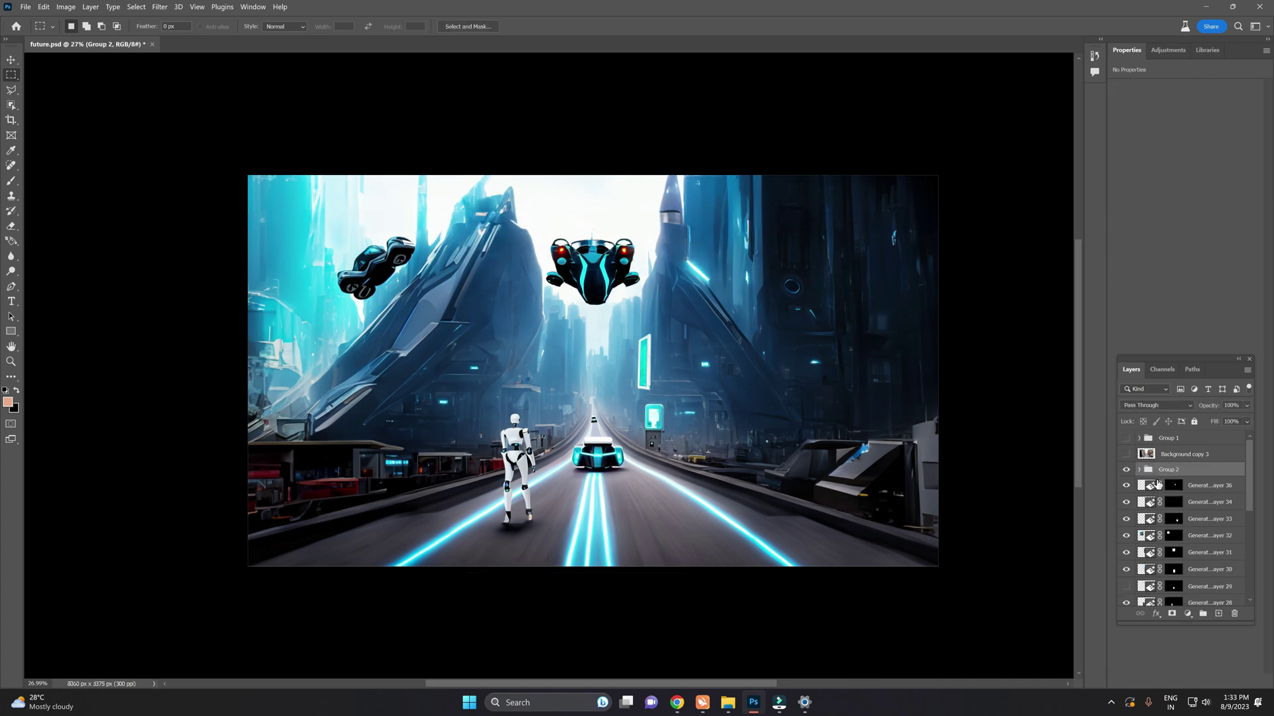
key(ctrl+z)
Step: Merge the three canvas-expansion generative layers into a single pixel layer and check it by toggling its visibility
right_click(1175, 476)
right_click(1153, 476)
right_click(1193, 489)
click(1192, 388)
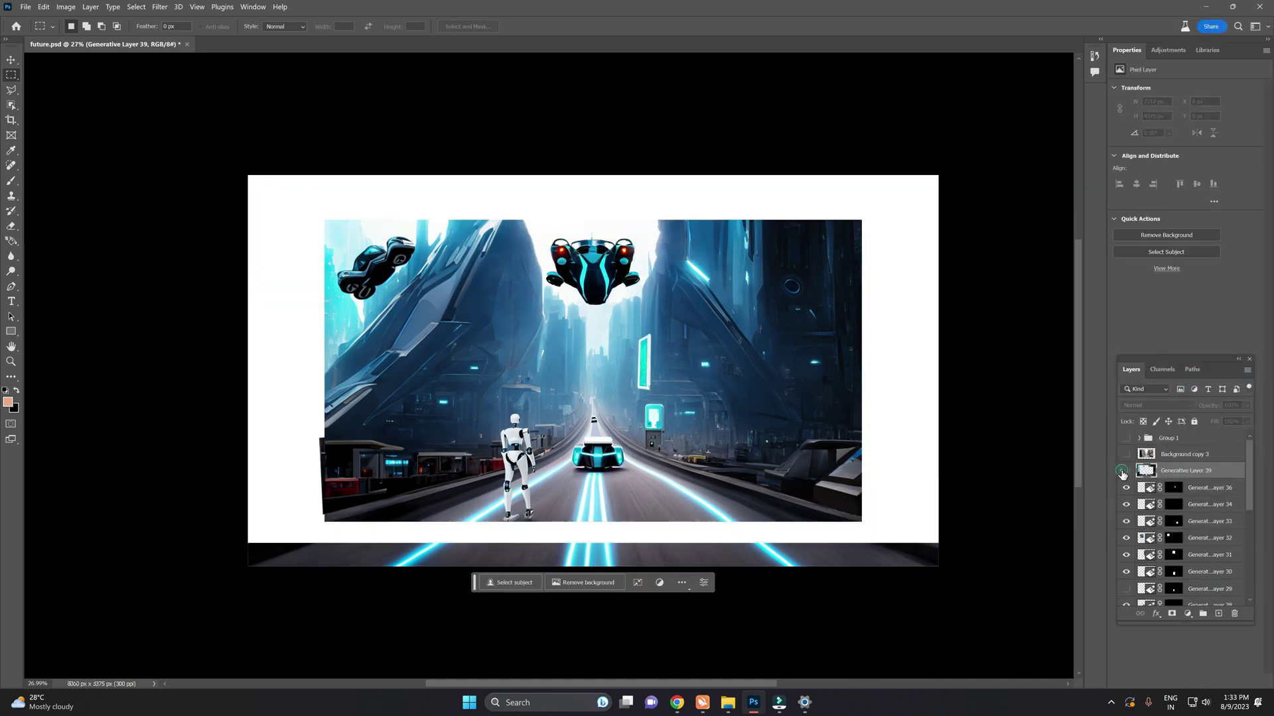
scroll(539, 469, up, 2)
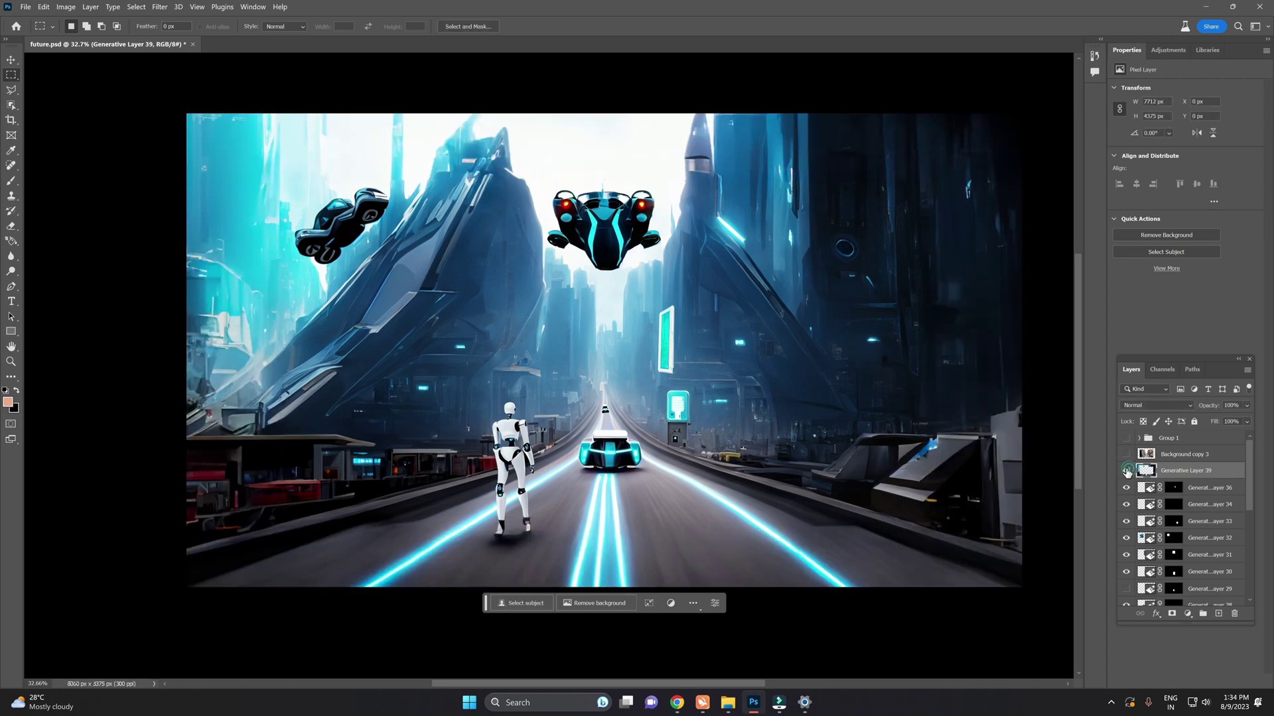
Step: Enlarge the canvas to 8711 by 5375 pixels around the centred image
scroll(474, 474, down, 1)
click(66, 7)
click(106, 95)
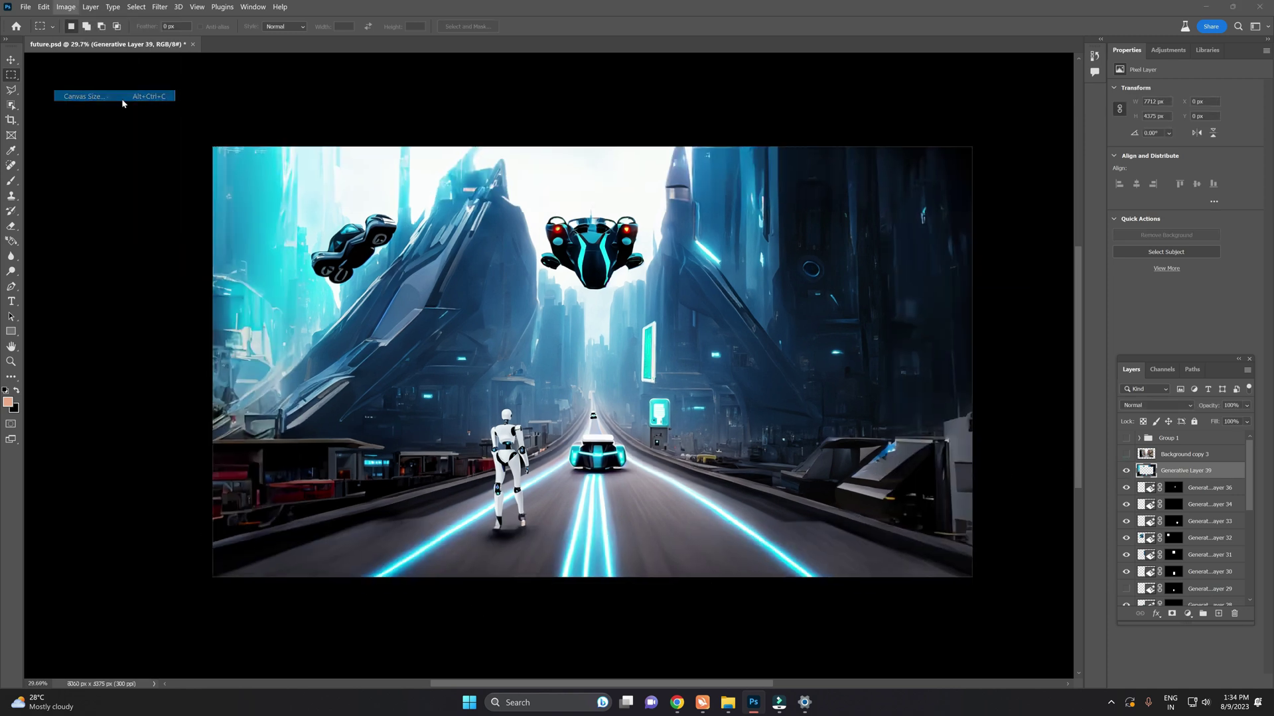
key(Return)
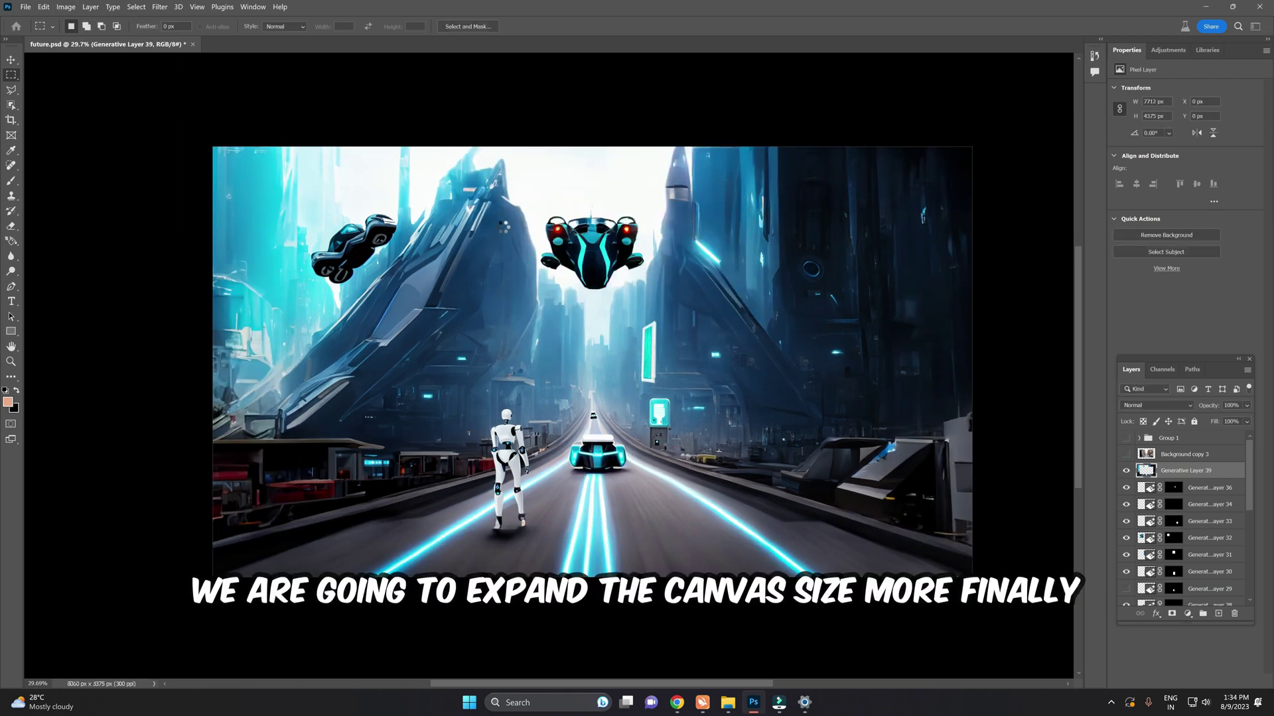
Step: Widen the canvas further to 10711 pixels, keeping the image centred
scroll(540, 342, down, 3)
click(66, 7)
click(106, 95)
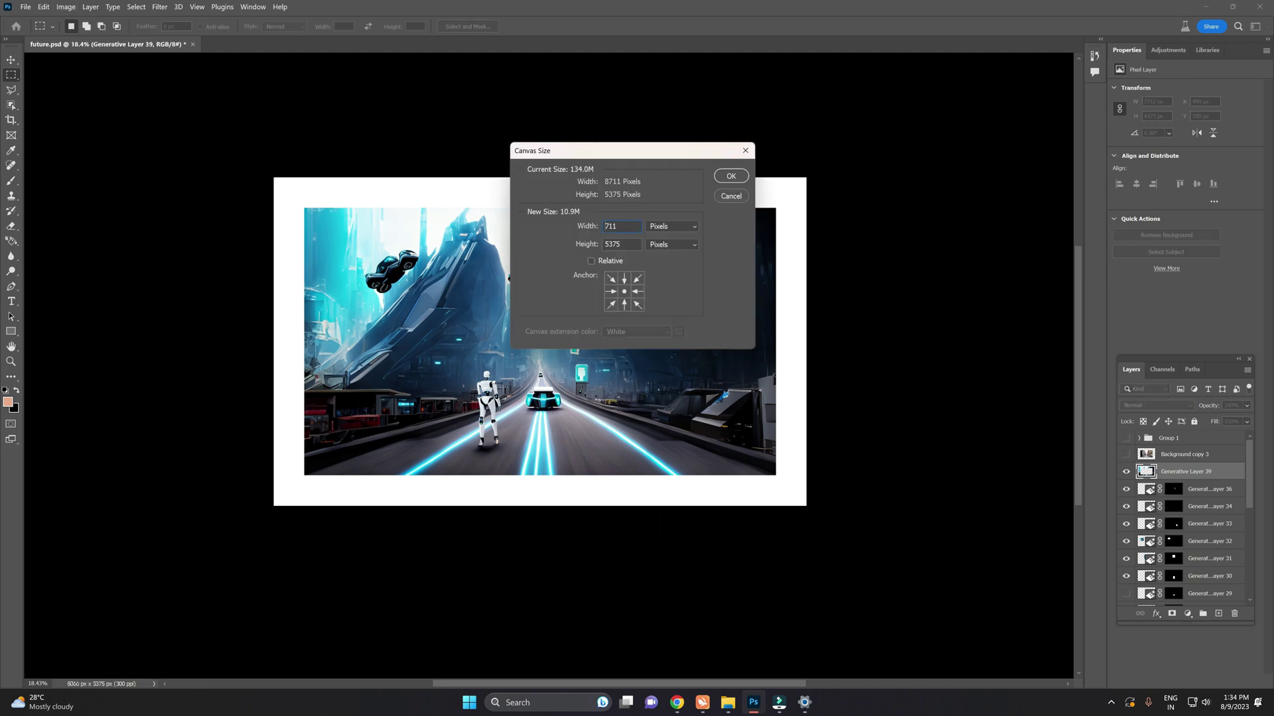
text(10)
click(721, 173)
Step: Marquee-select the expanded city image, invert the selection to the new white border, and generate a promptless fill there
drag(367, 210, 836, 475)
click(576, 490)
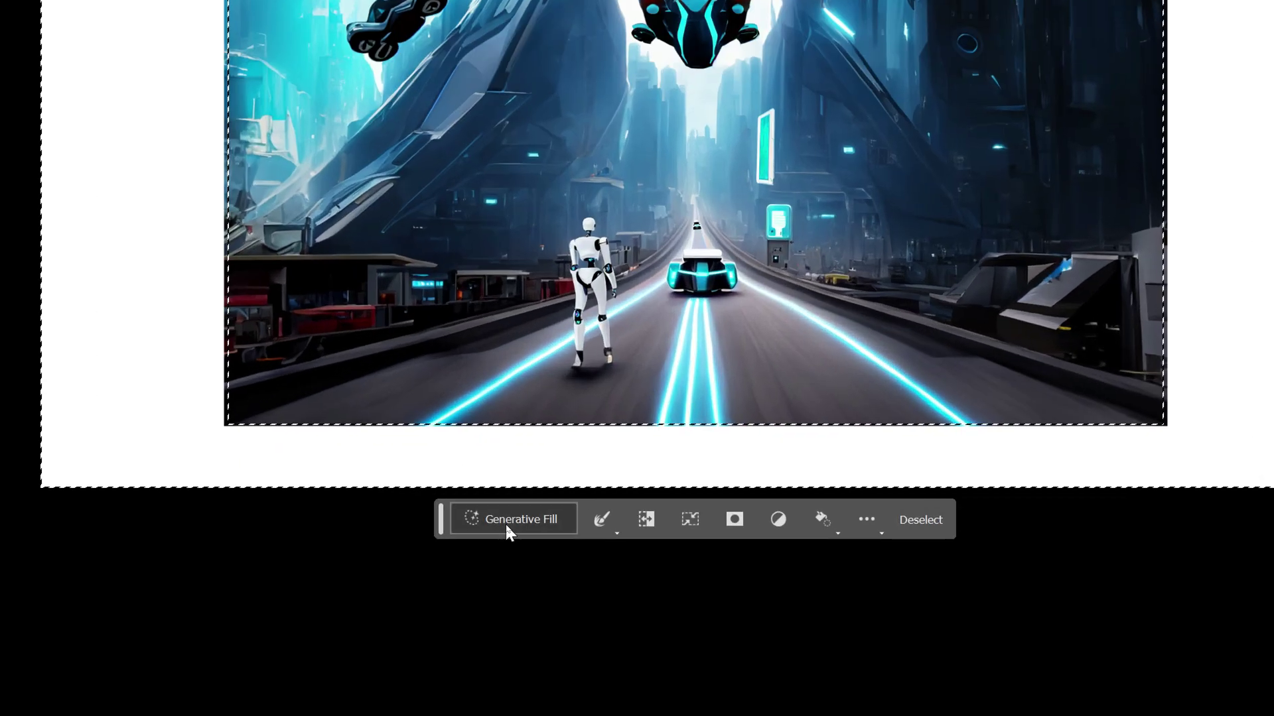
click(507, 522)
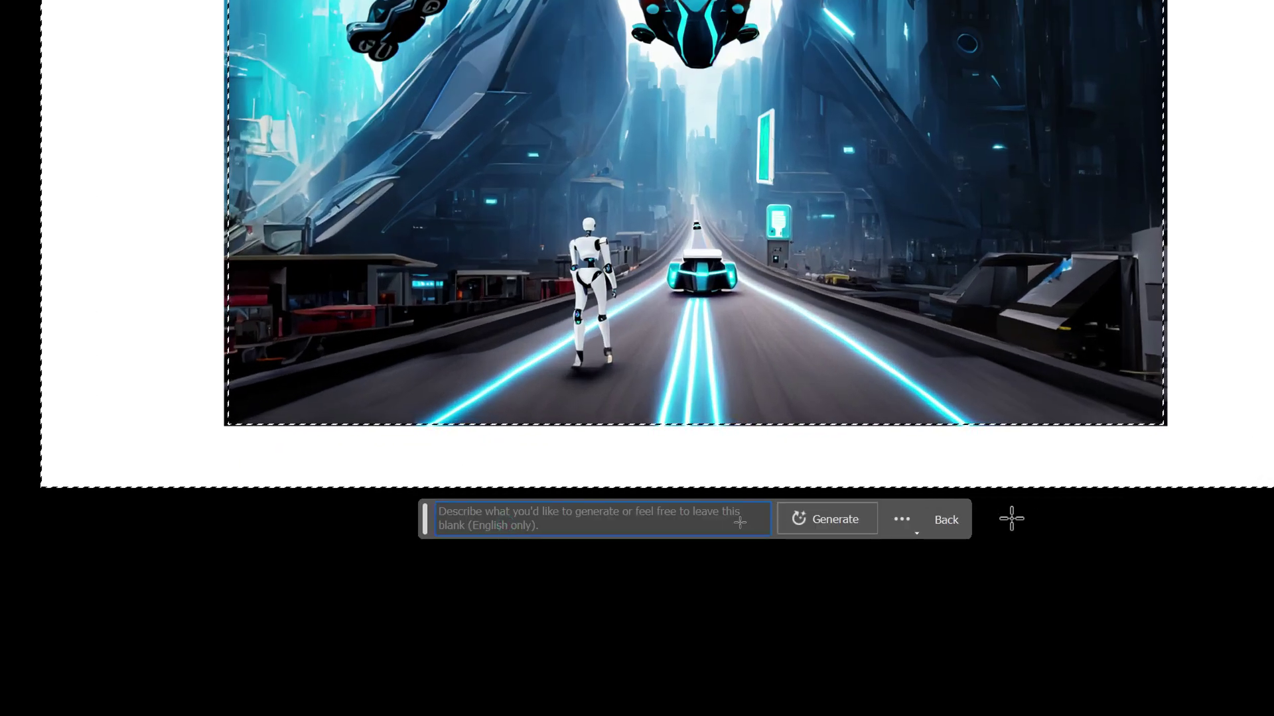
click(827, 520)
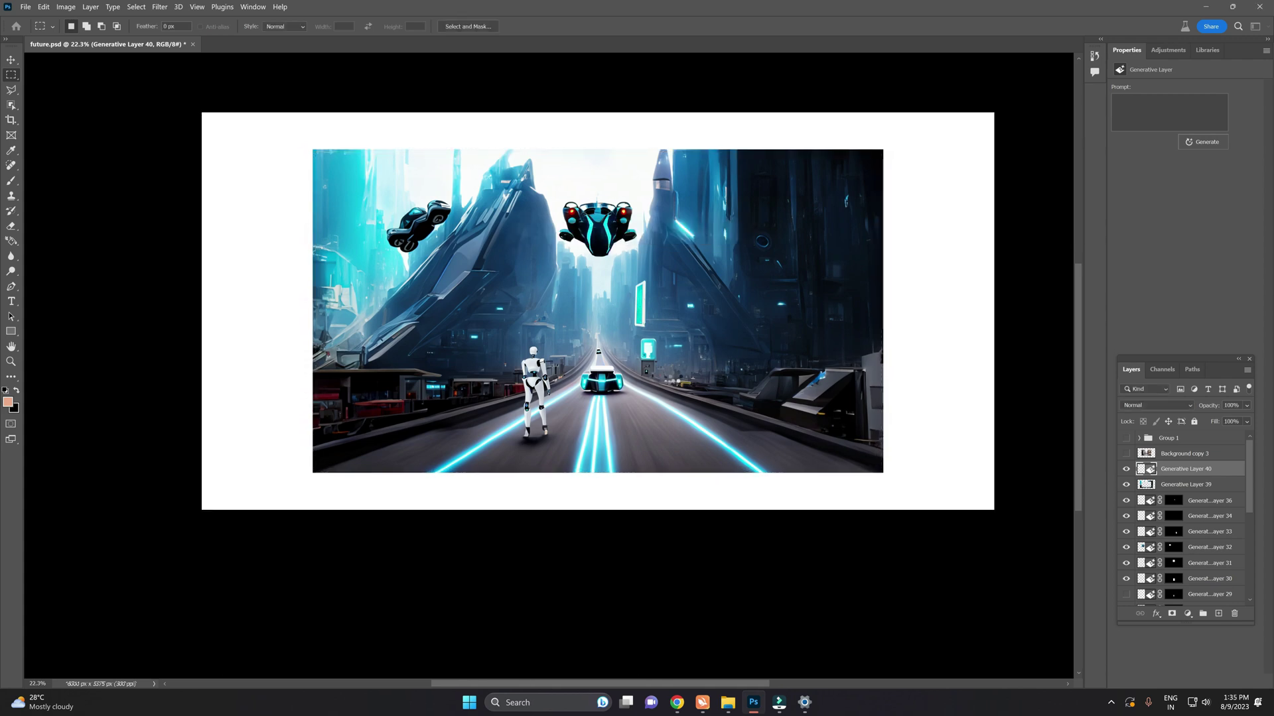
scroll(667, 383, up, 3)
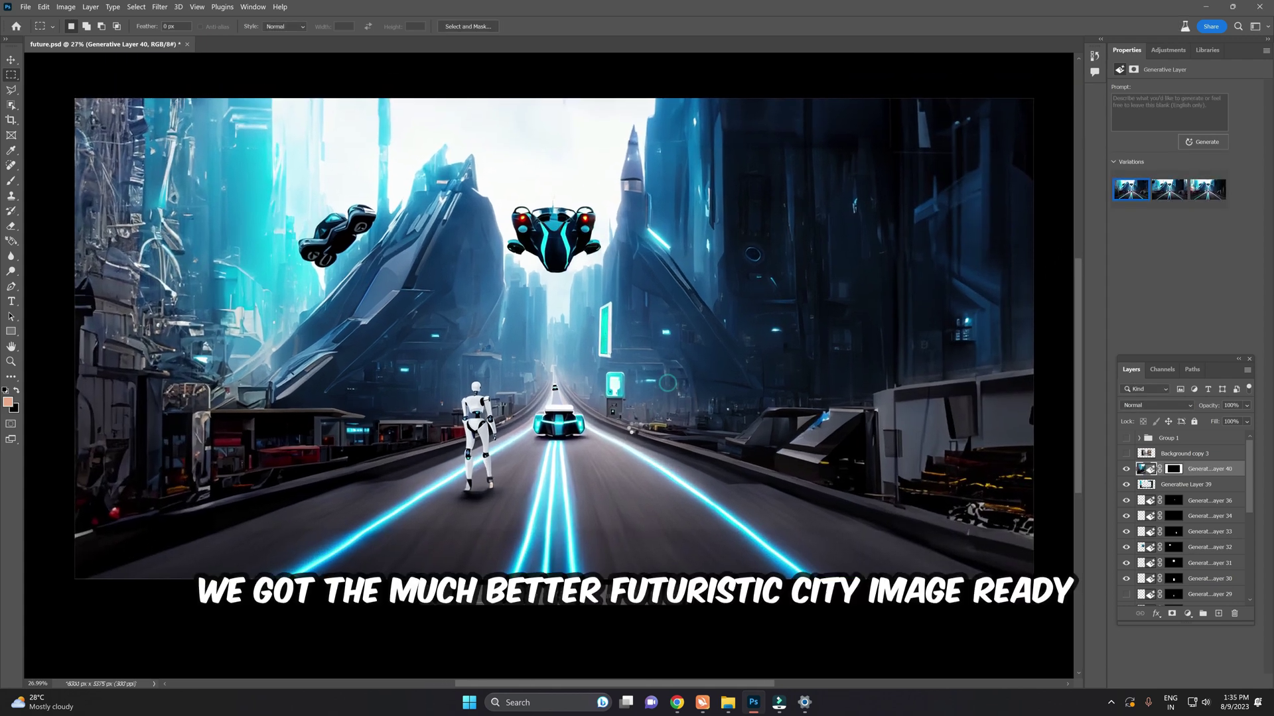